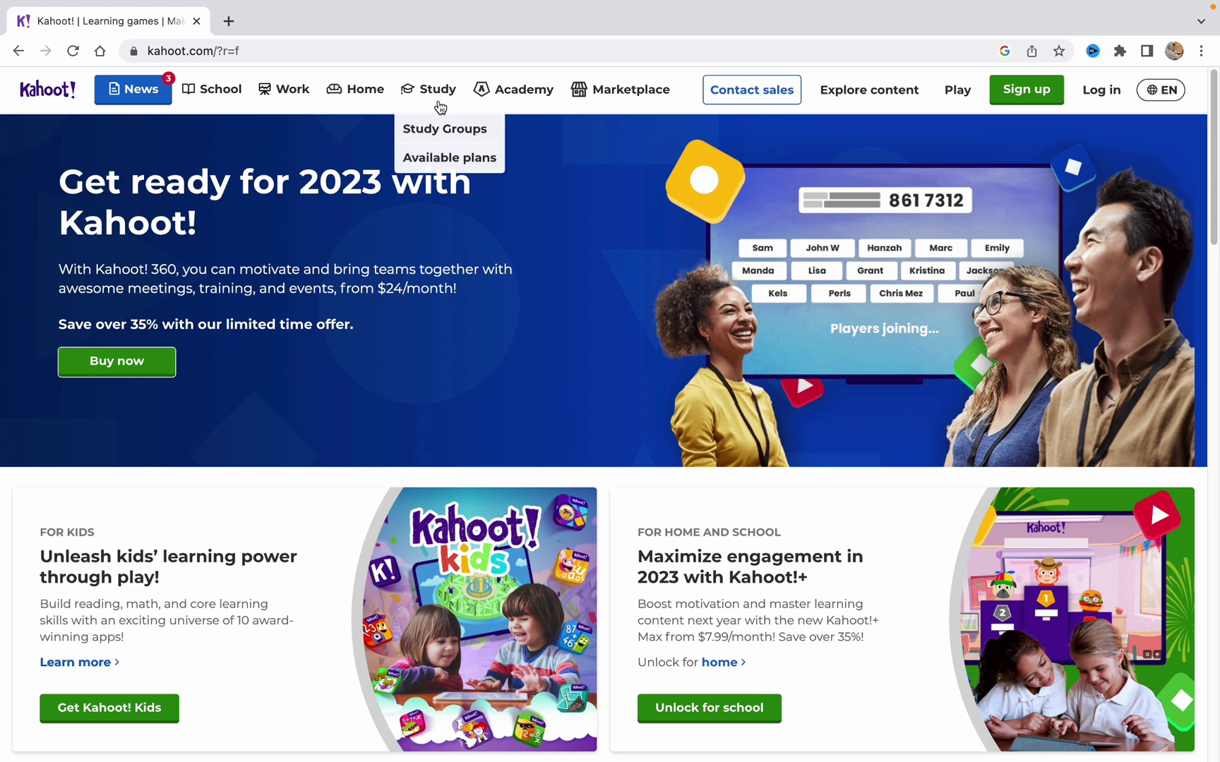
# Begin a new Kahoot! sign-up, choosing the account type and workplace
pyautogui.click(257, 44)
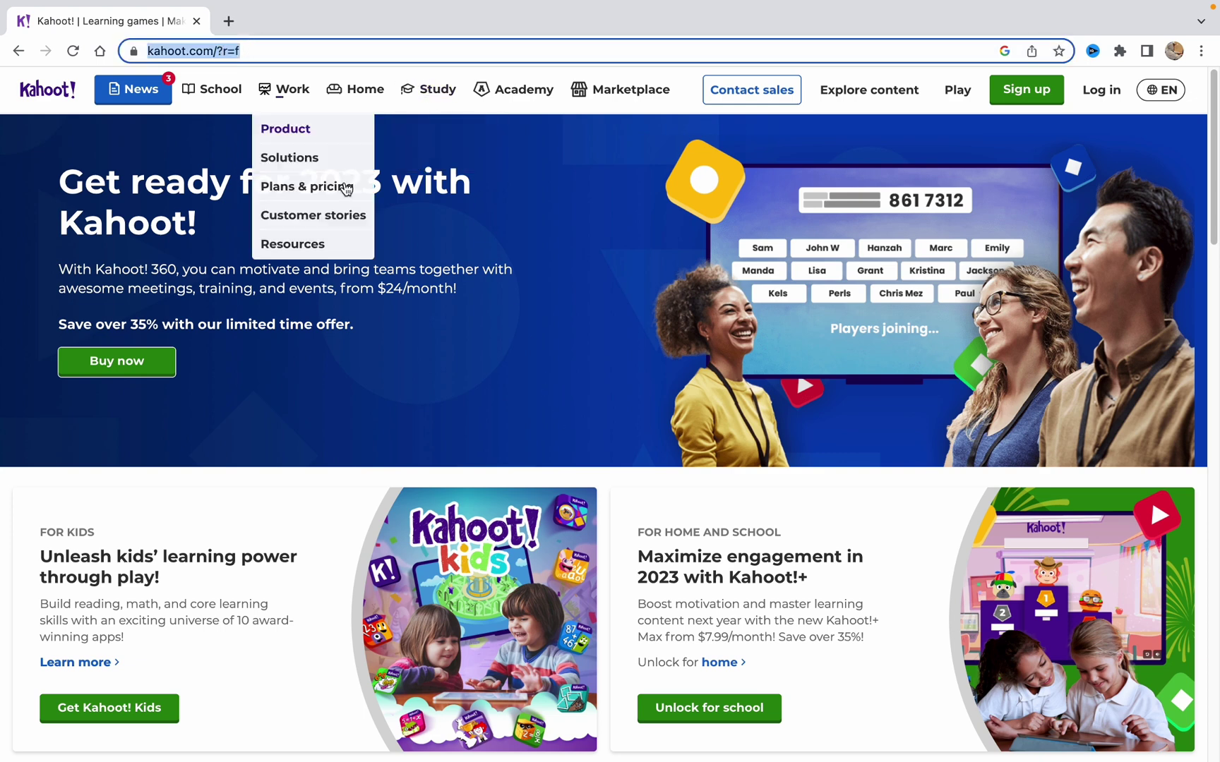
pyautogui.click(566, 256)
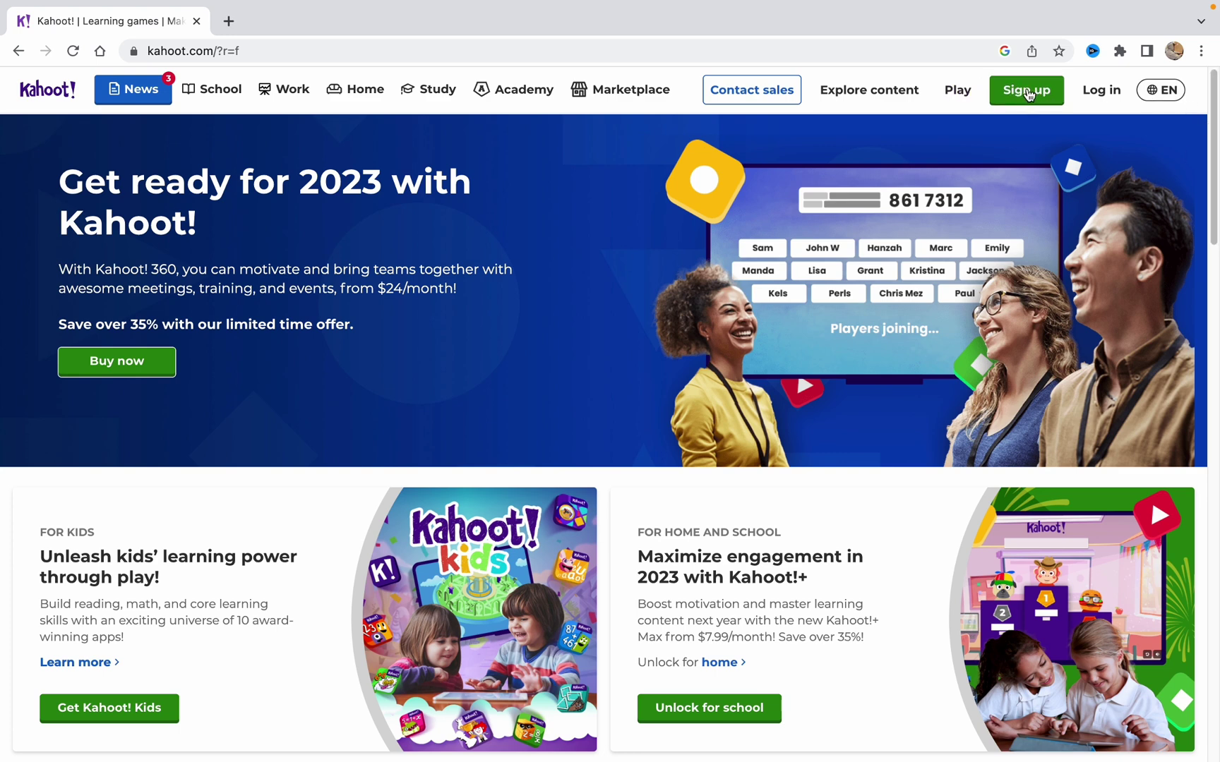
pyautogui.click(1027, 92)
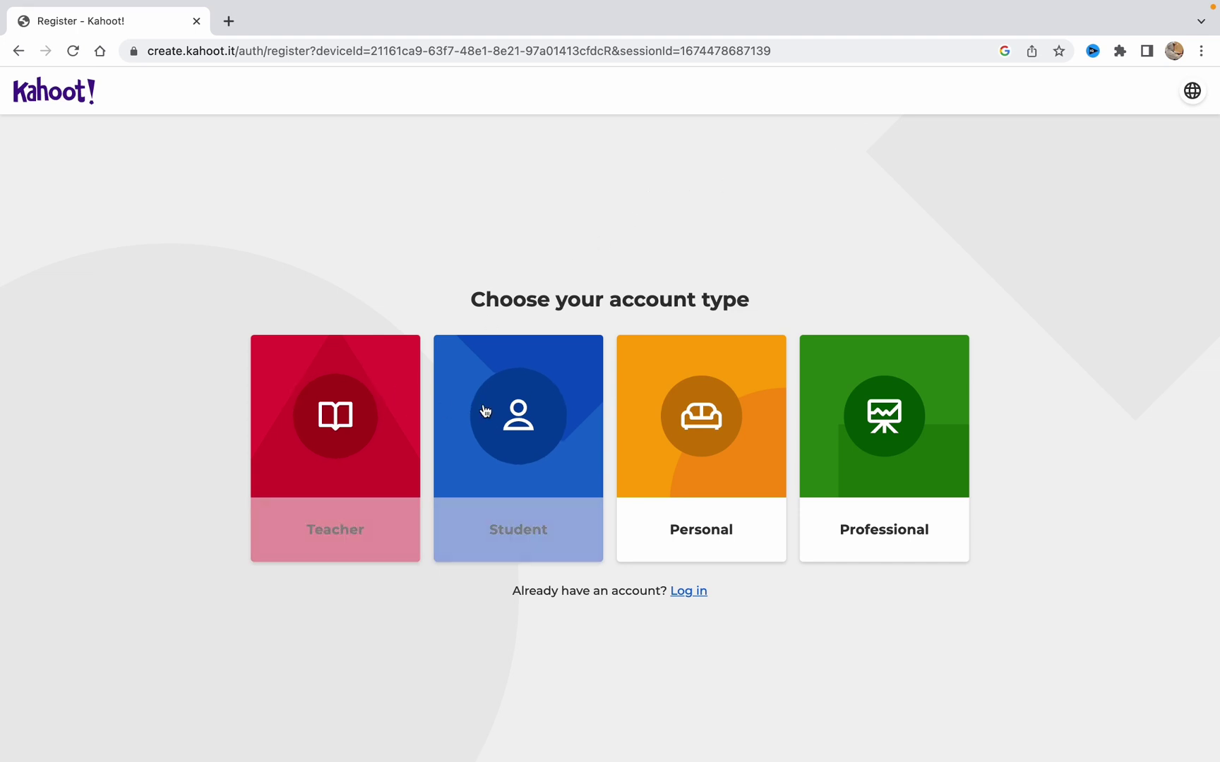
pyautogui.click(332, 410)
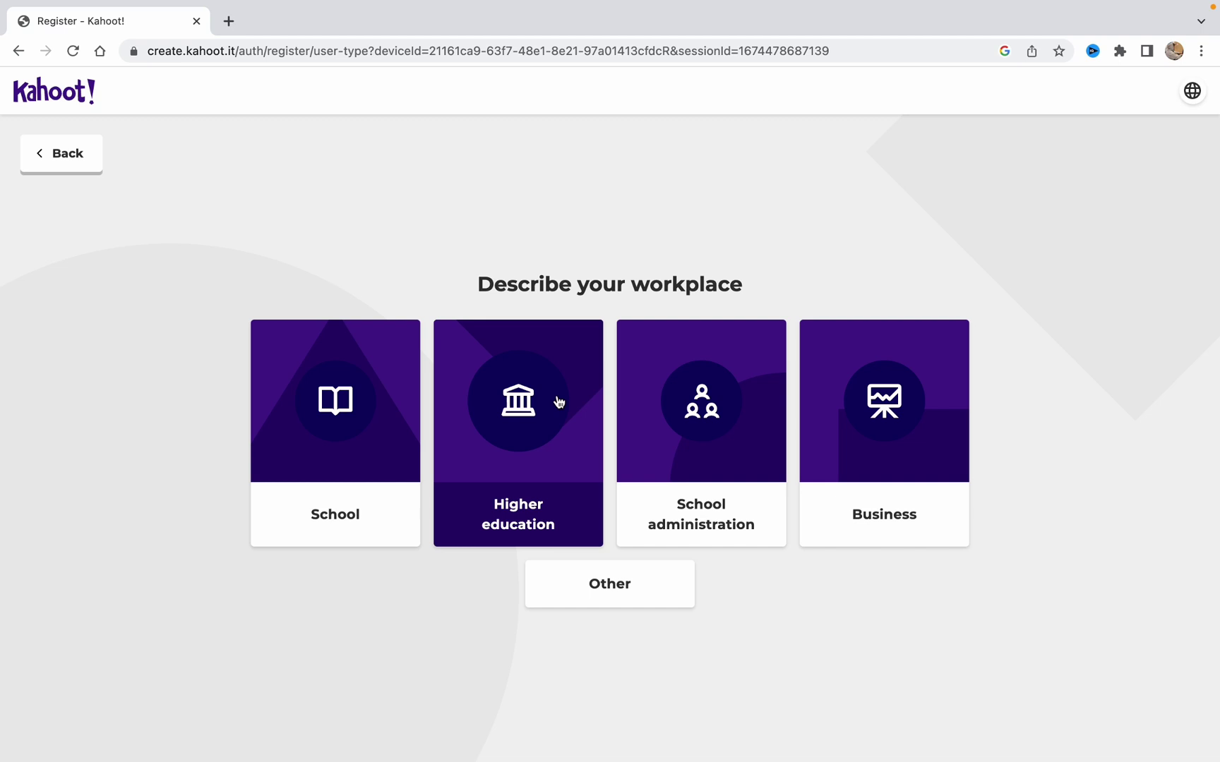
pyautogui.click(350, 400)
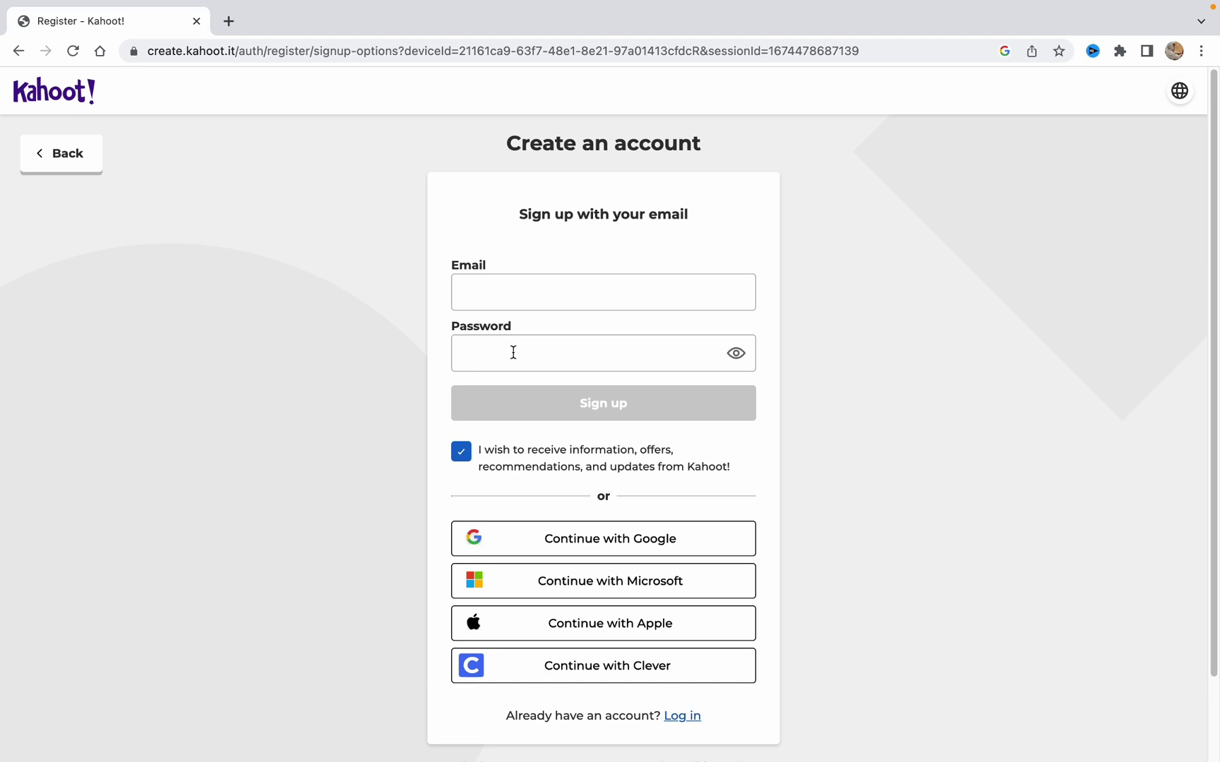
# Create the account by signing up with a Google account
pyautogui.click(589, 543)
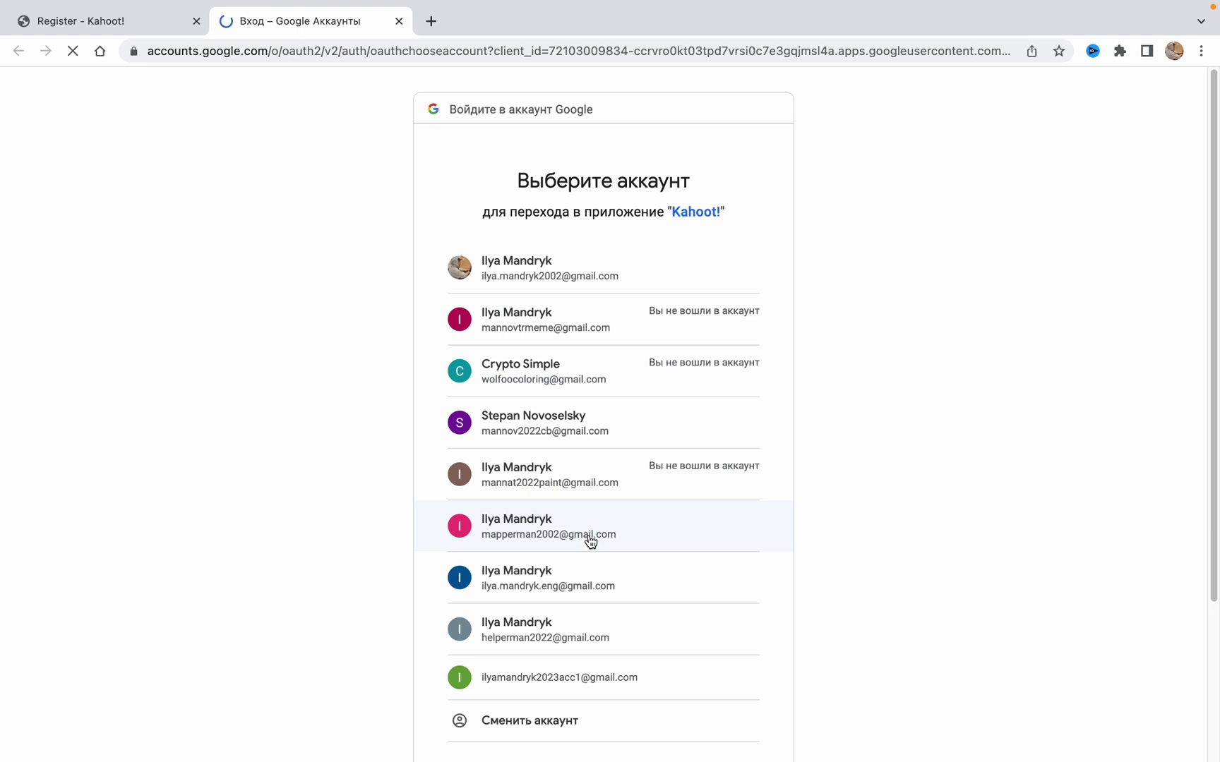
pyautogui.click(534, 427)
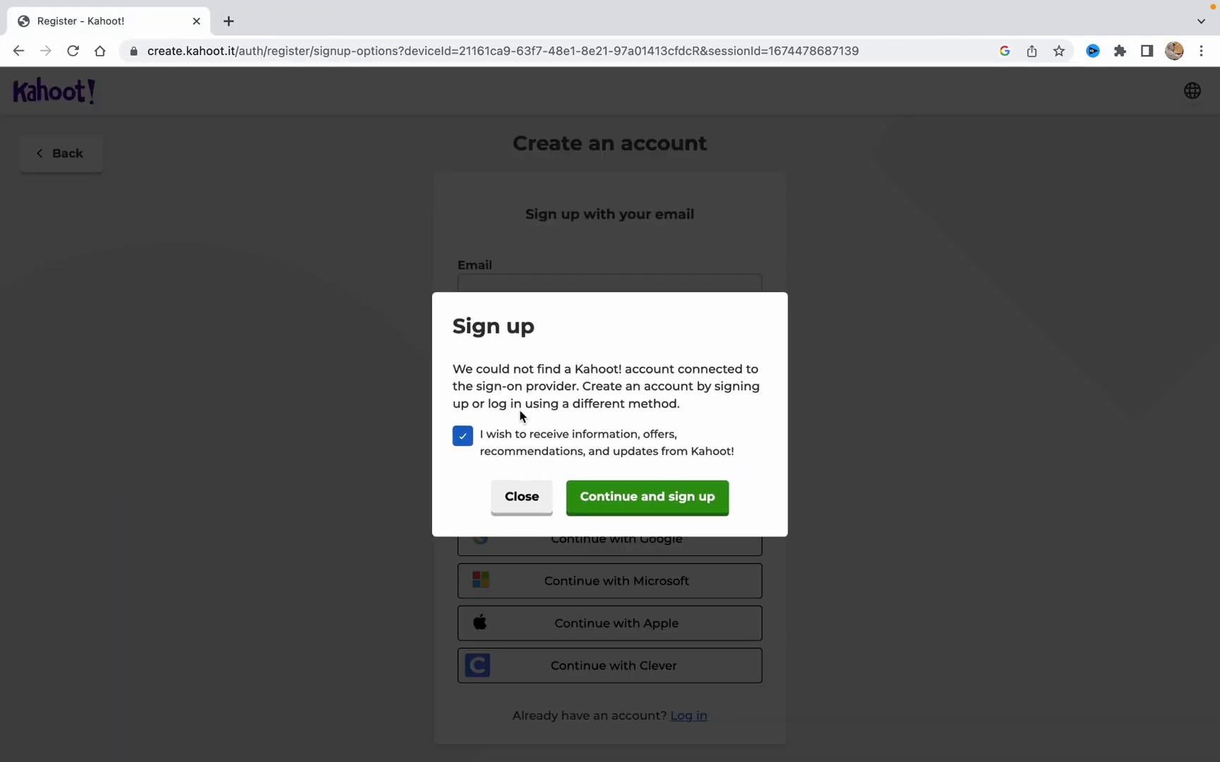
pyautogui.click(647, 494)
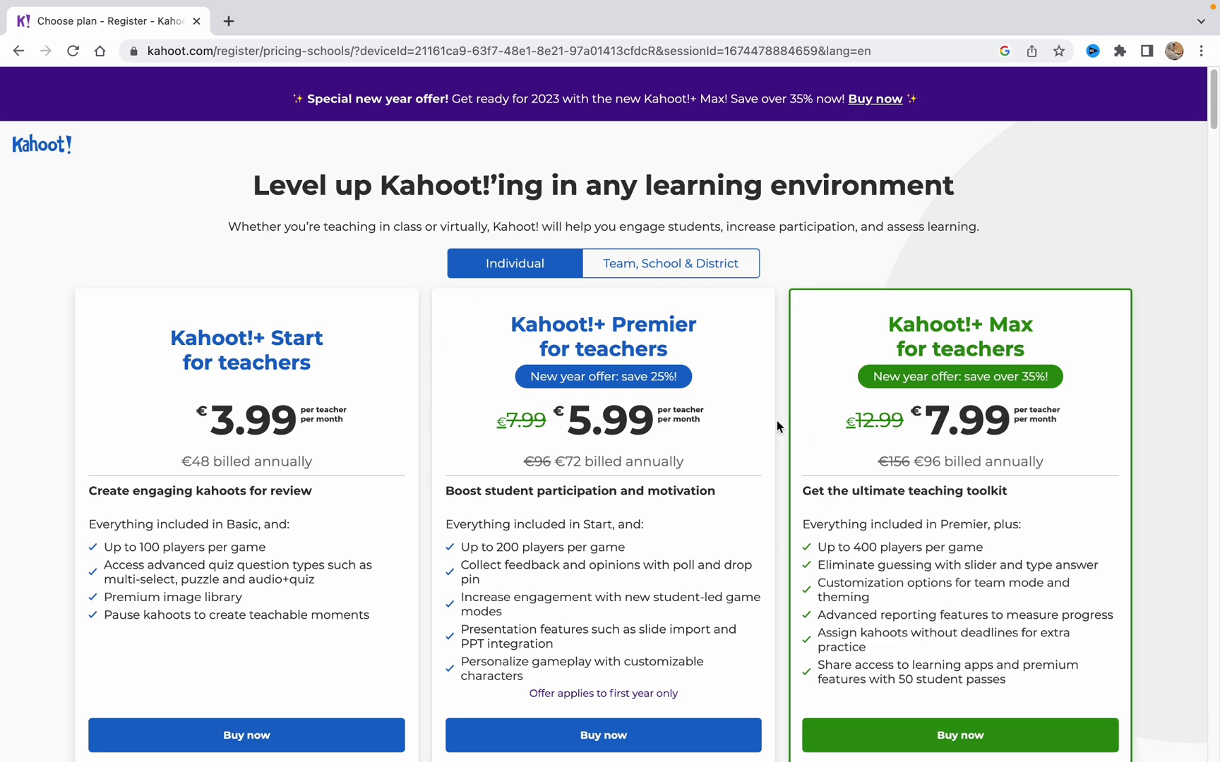
# Continue on the free Basic plan and dismiss the marketplace promotion popup
pyautogui.scroll(-3, 778, 418)
pyautogui.scroll(-2, 710, 471)
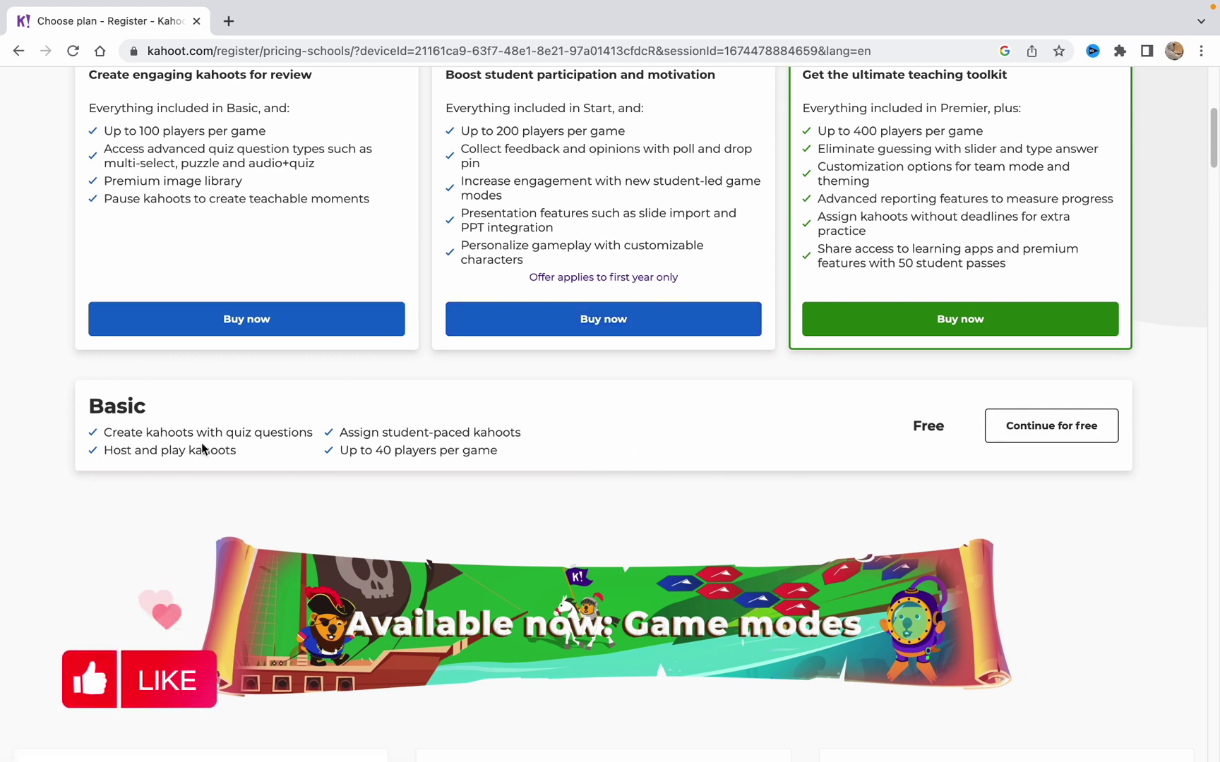
pyautogui.click(1038, 432)
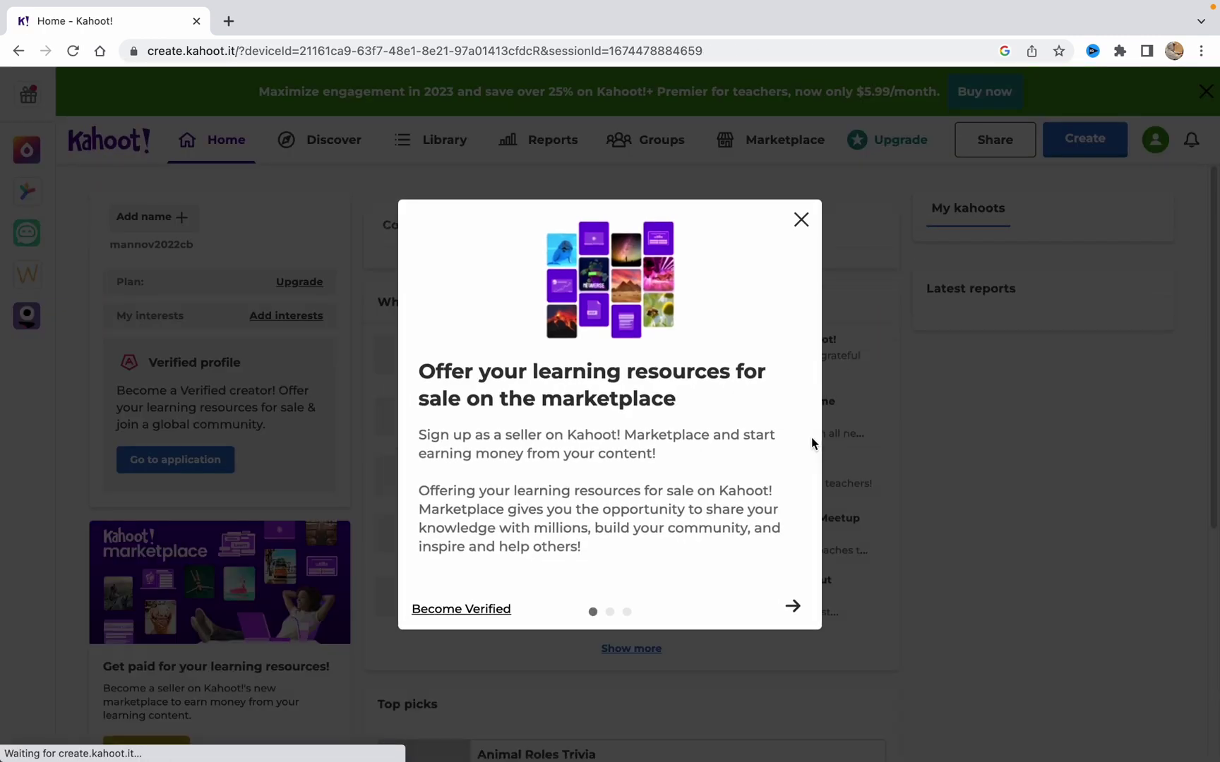
pyautogui.click(800, 222)
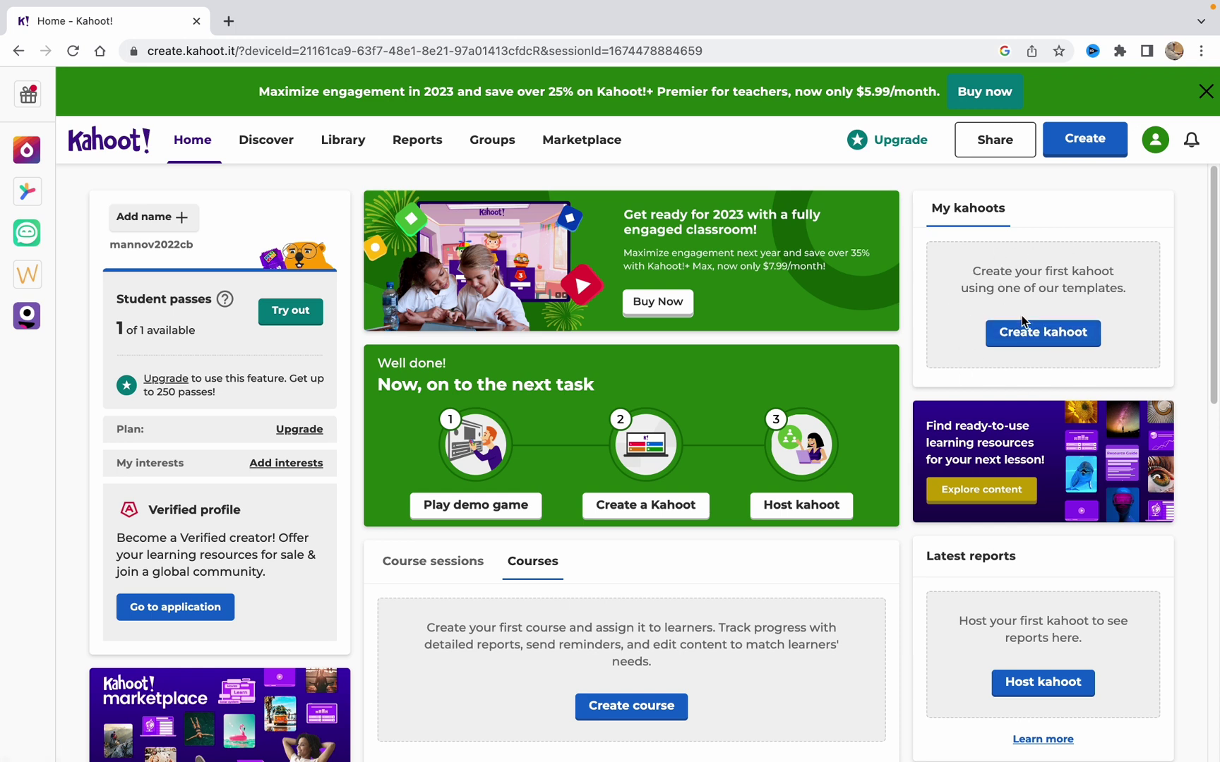
# Create a blank kahoot without a template and switch its theme from Summer to Spring
pyautogui.click(1043, 337)
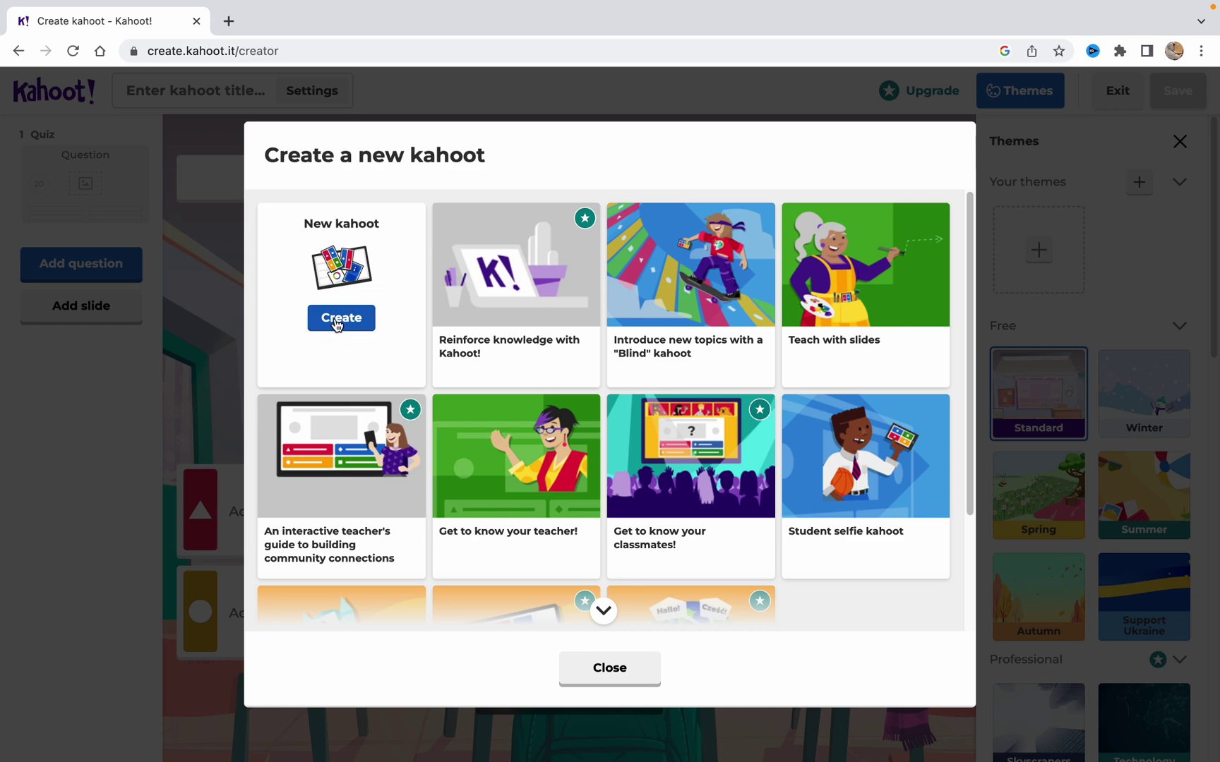
pyautogui.click(339, 320)
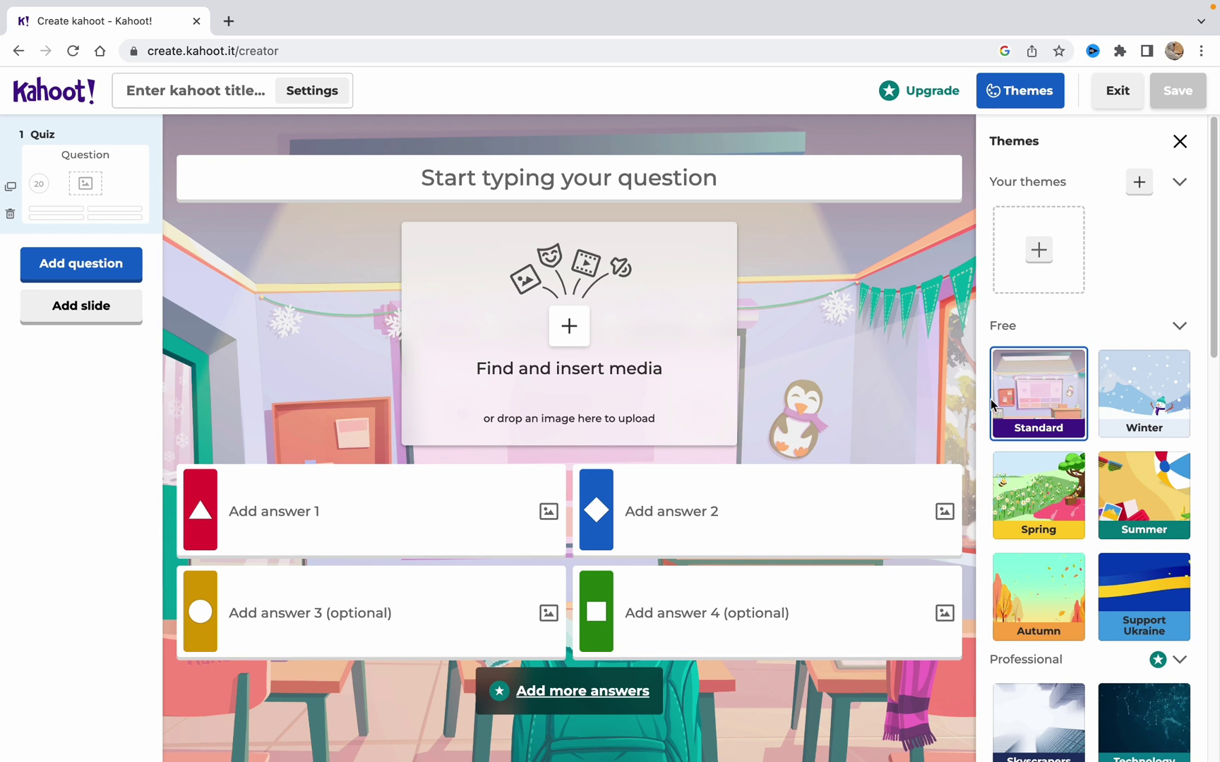
pyautogui.click(1136, 511)
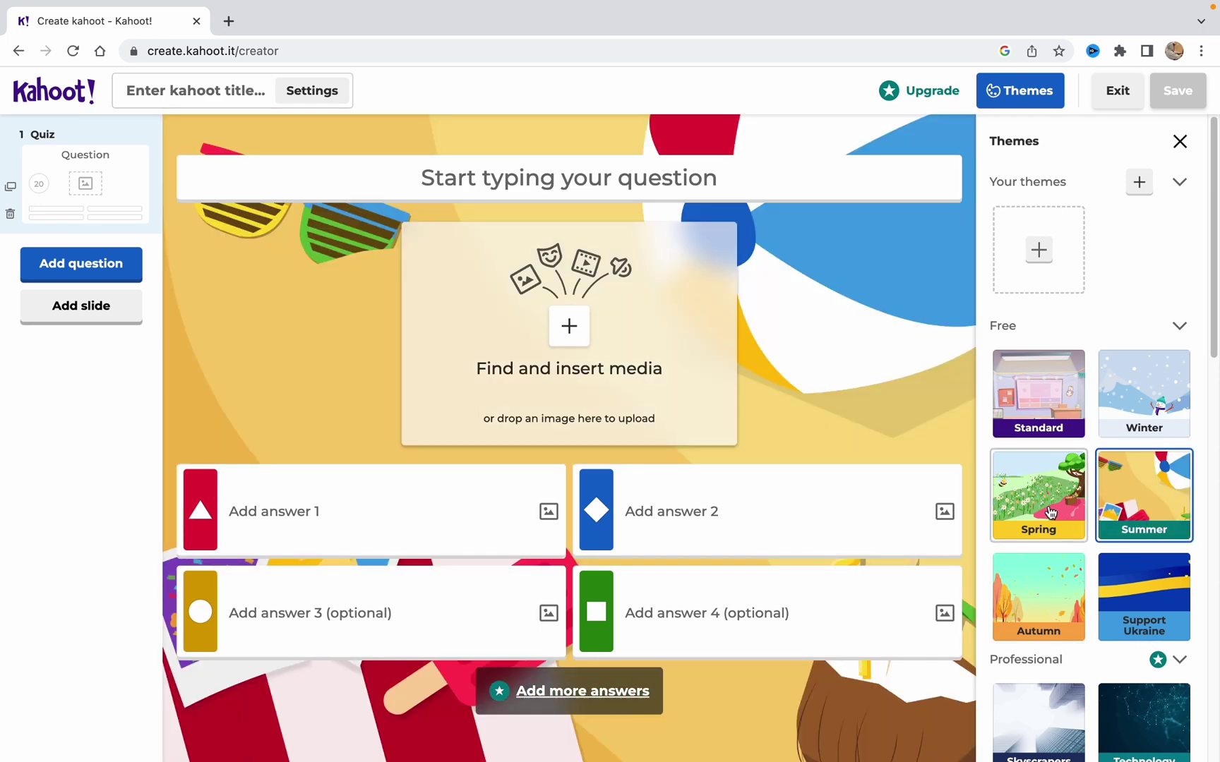
pyautogui.click(1048, 508)
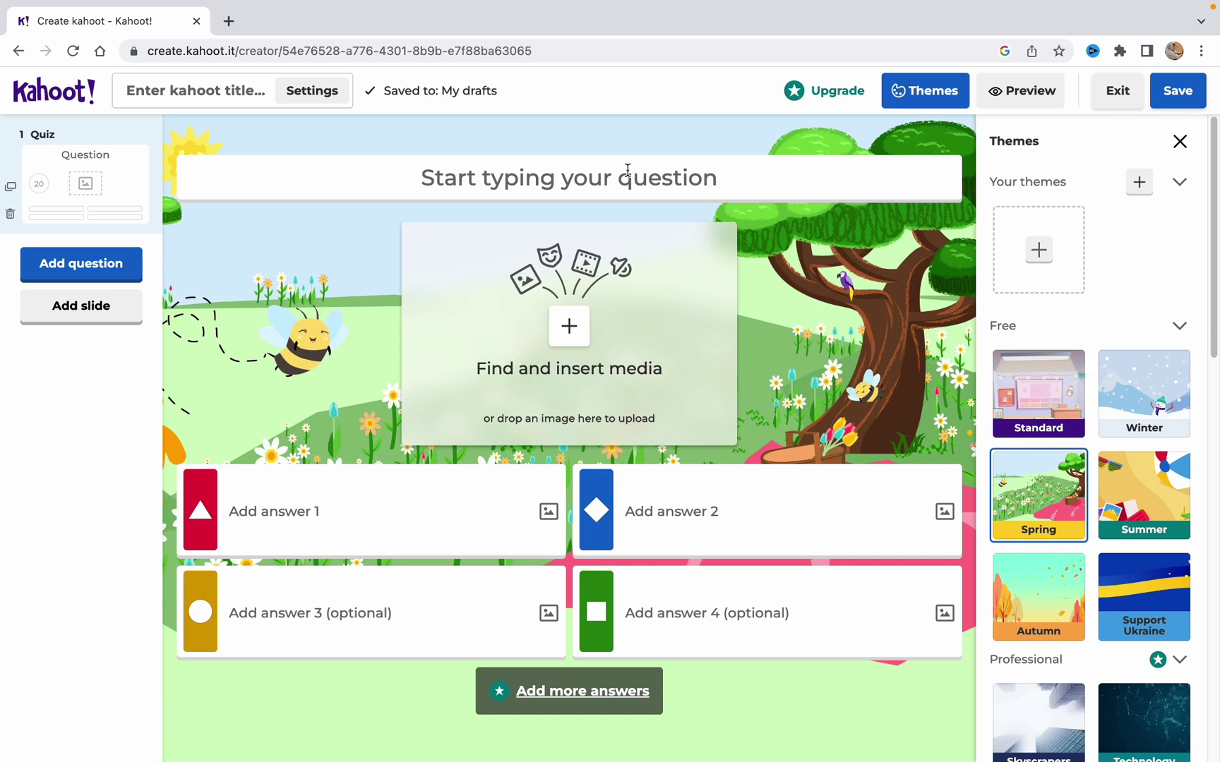
# Write question 'What number is it? 5' with answers 2, 5, 6 and 7
pyautogui.click(488, 178)
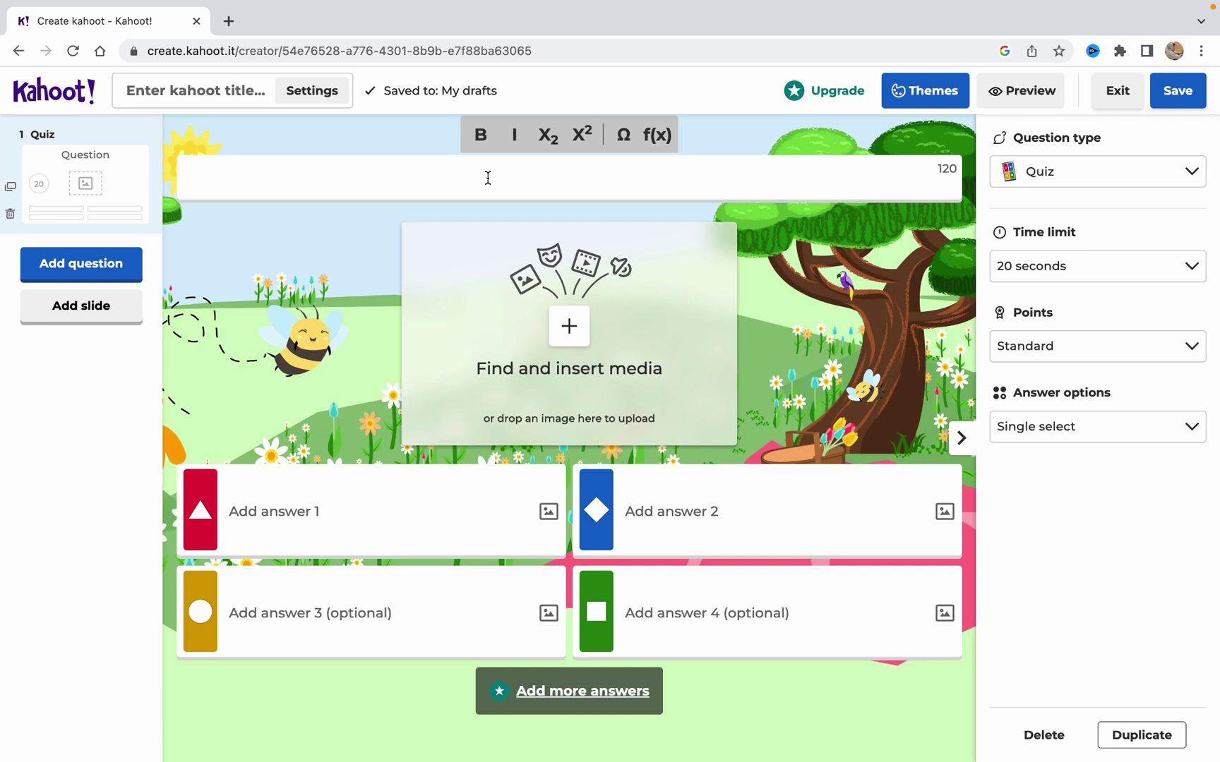
pyautogui.write('What nu')
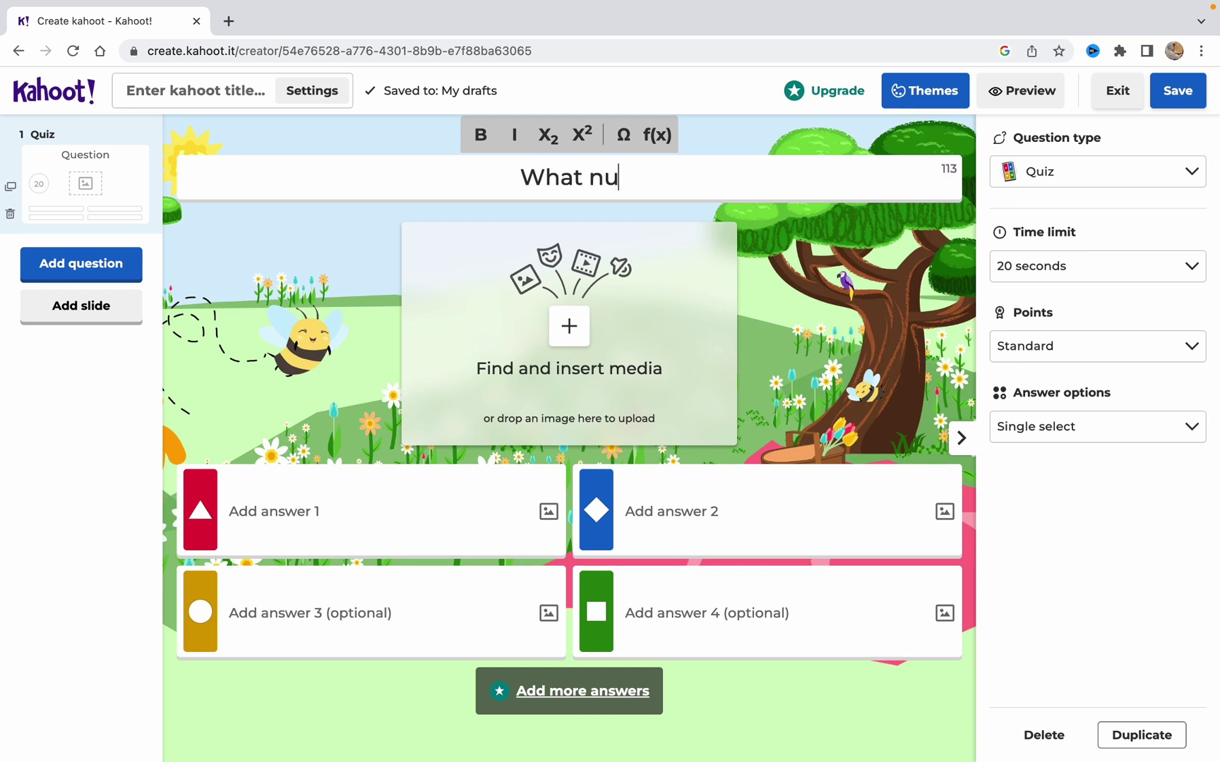
pyautogui.write('mber is i')
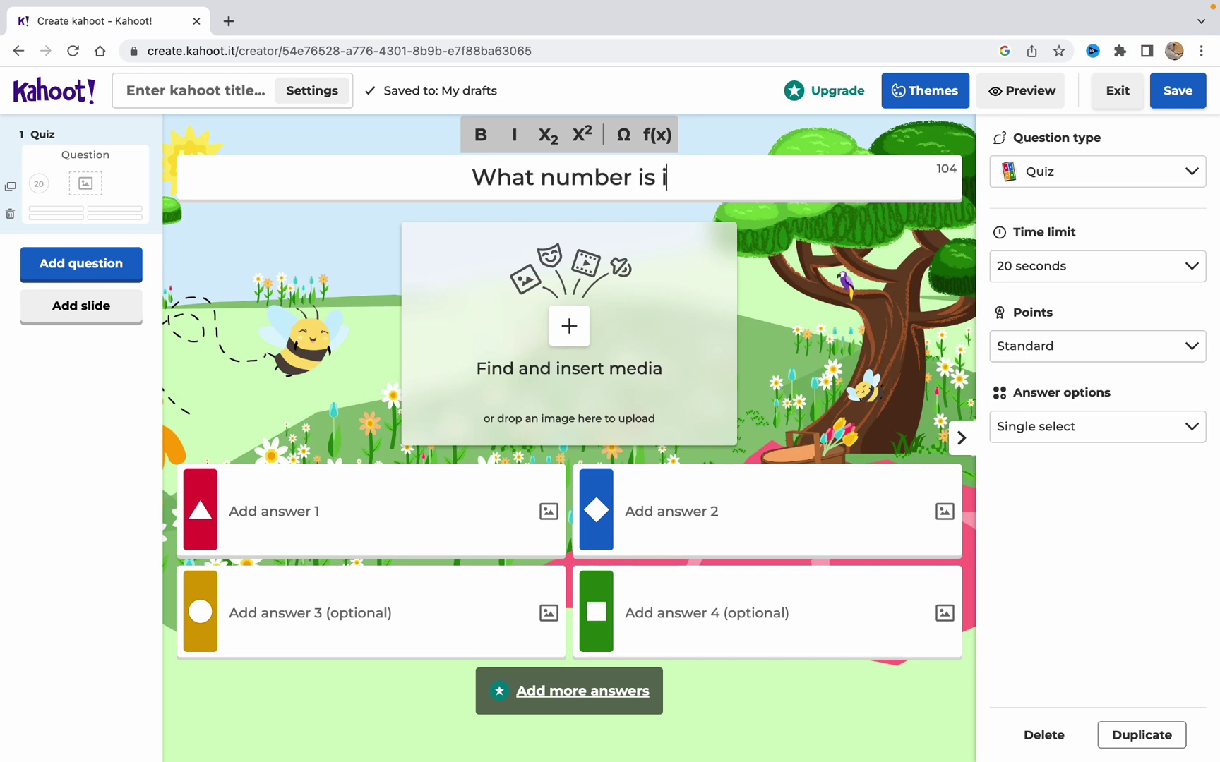
pyautogui.write('t?')
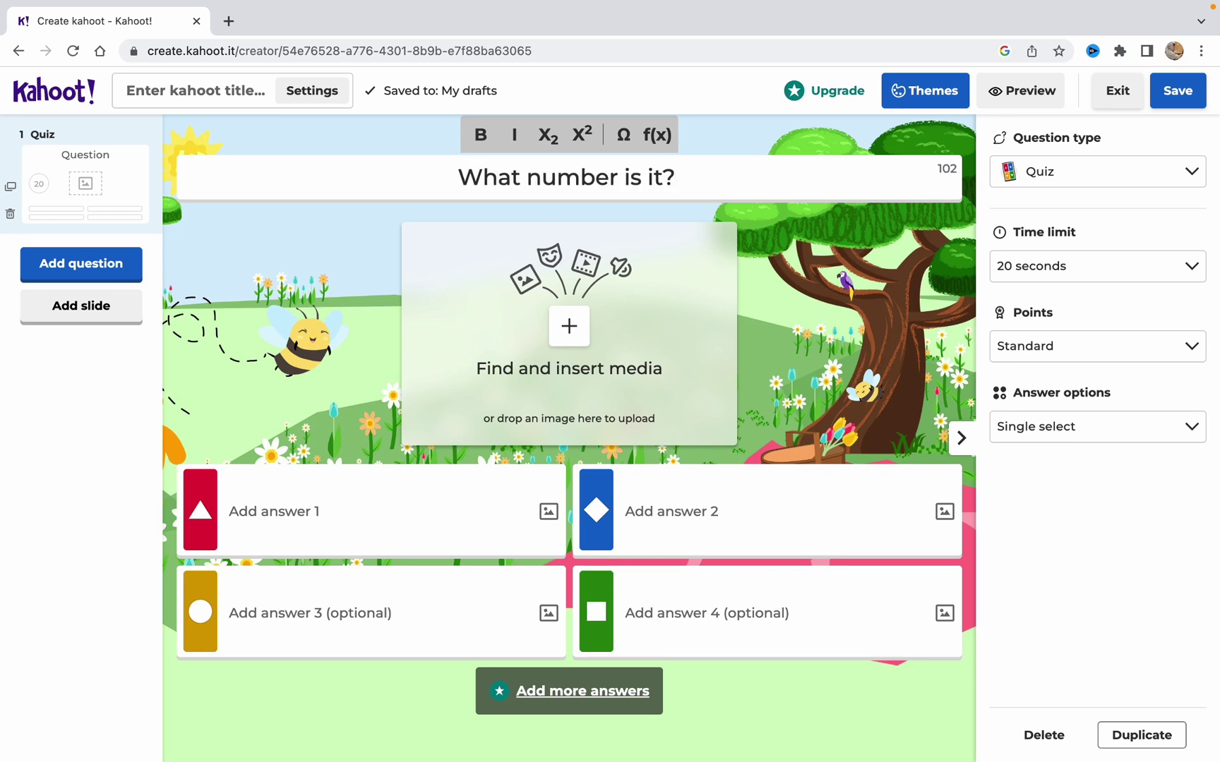
pyautogui.write(' 5')
pyautogui.click(299, 514)
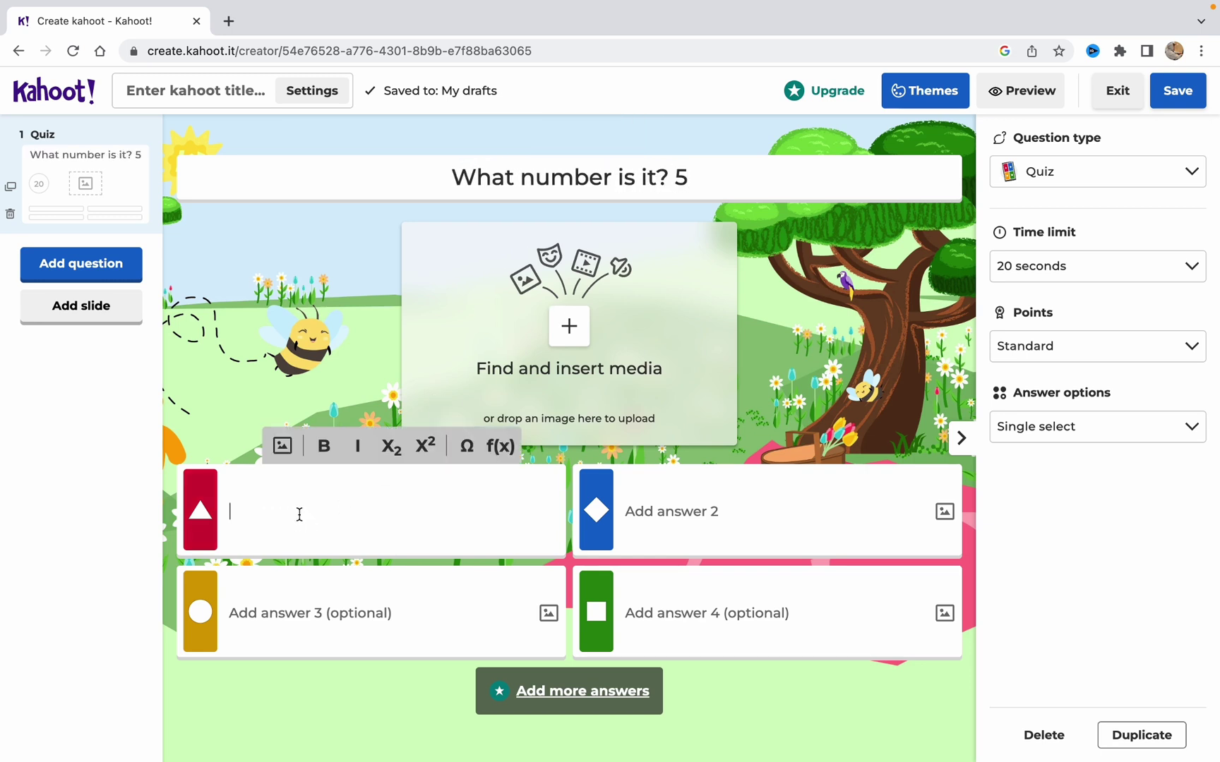
pyautogui.write('2')
pyautogui.click(701, 518)
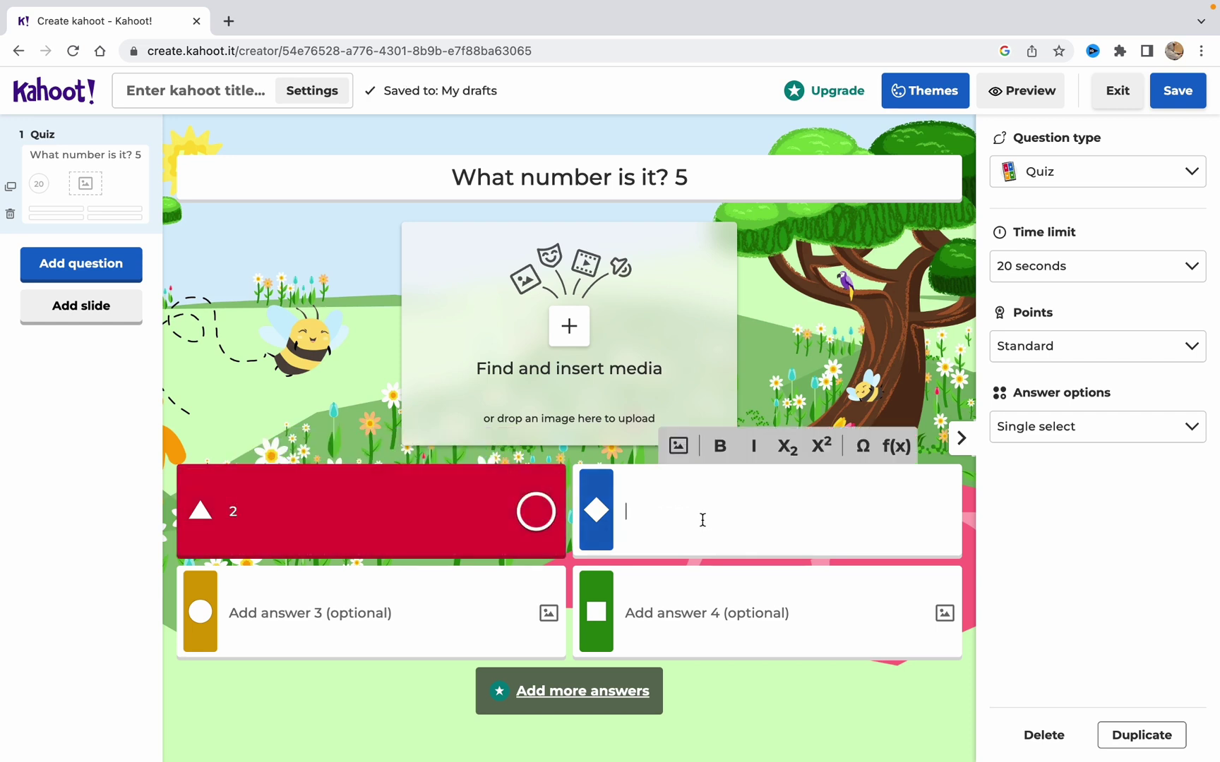
pyautogui.write('5')
pyautogui.click(445, 610)
pyautogui.write('6')
pyautogui.click(735, 612)
pyautogui.write('7')
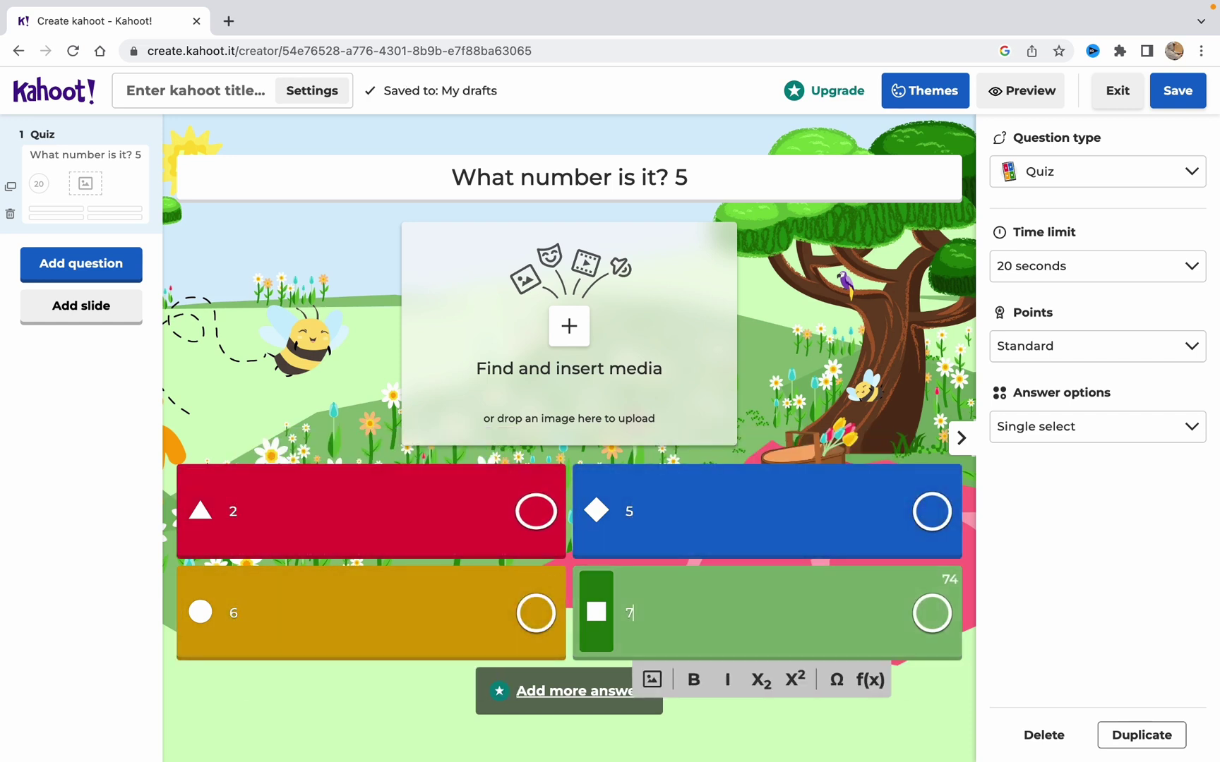
# Mark 5 as correct, add the golden 5 image, and show the question-type choices
pyautogui.click(931, 511)
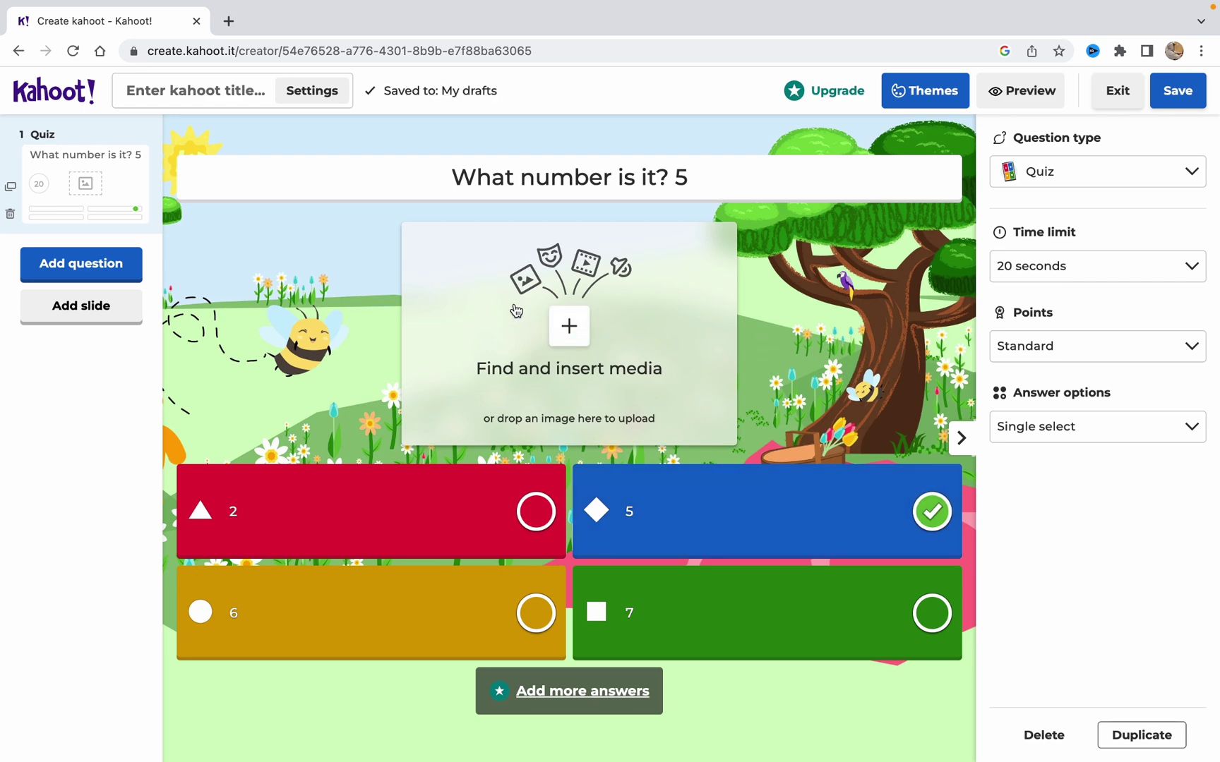
pyautogui.click(569, 327)
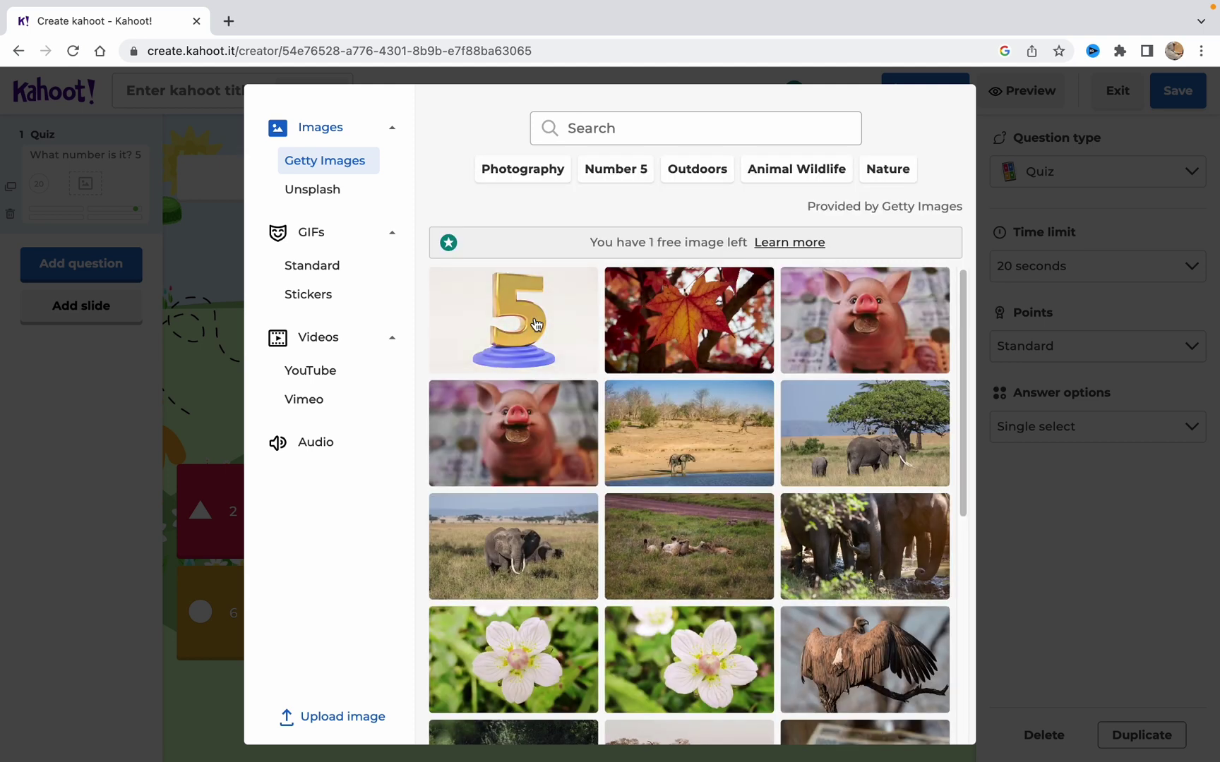
pyautogui.click(536, 325)
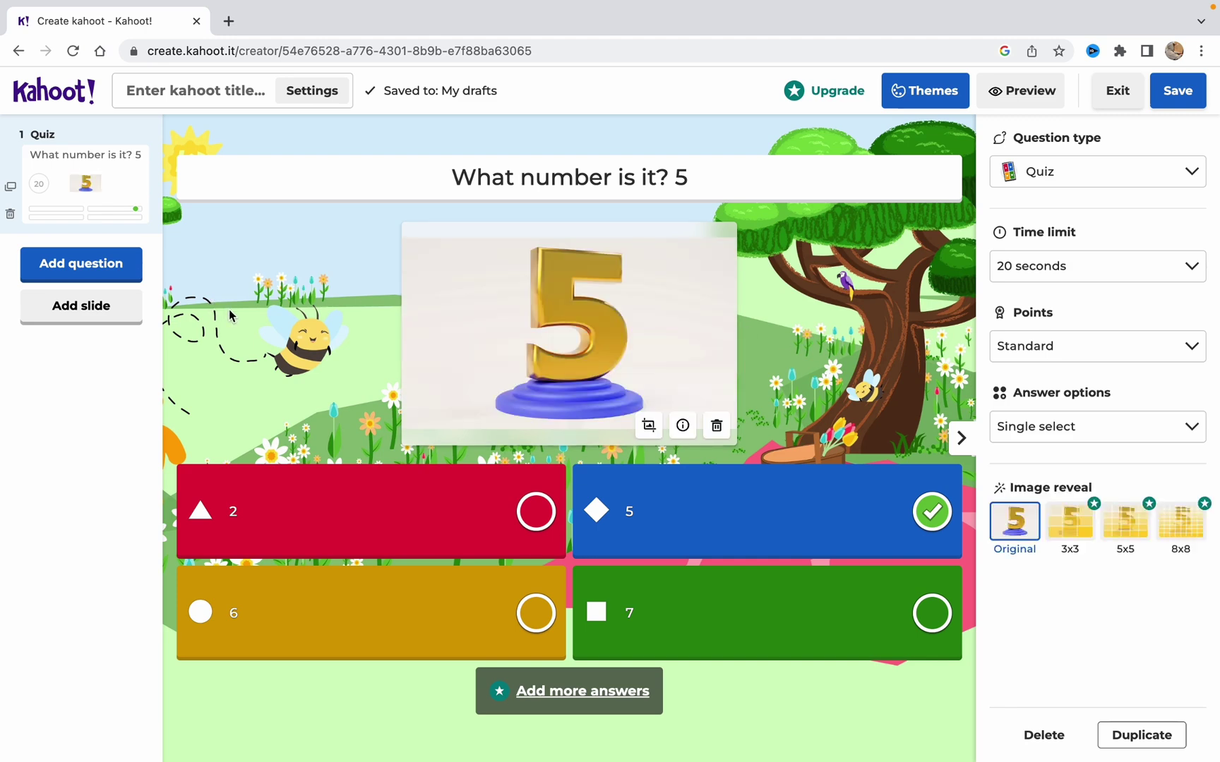
pyautogui.click(93, 276)
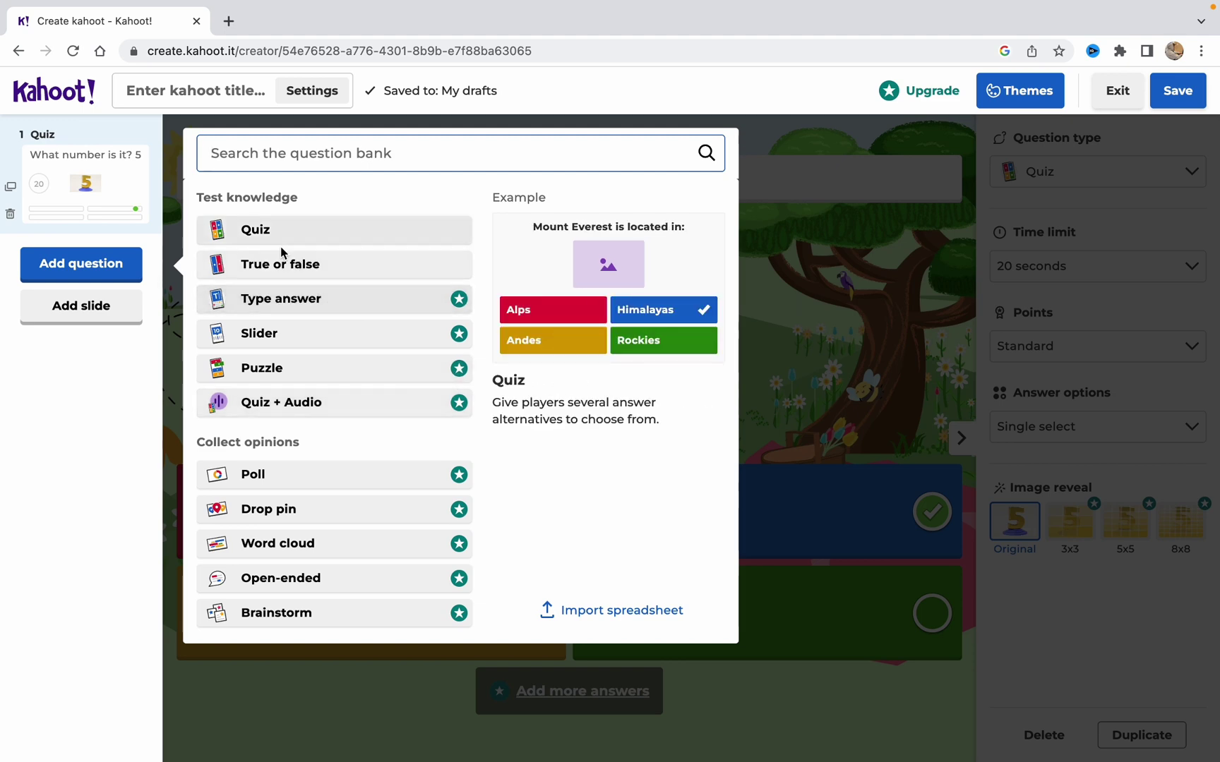
# Add a true-or-false question reading 'Is this 5? 5'
pyautogui.click(327, 264)
pyautogui.click(552, 182)
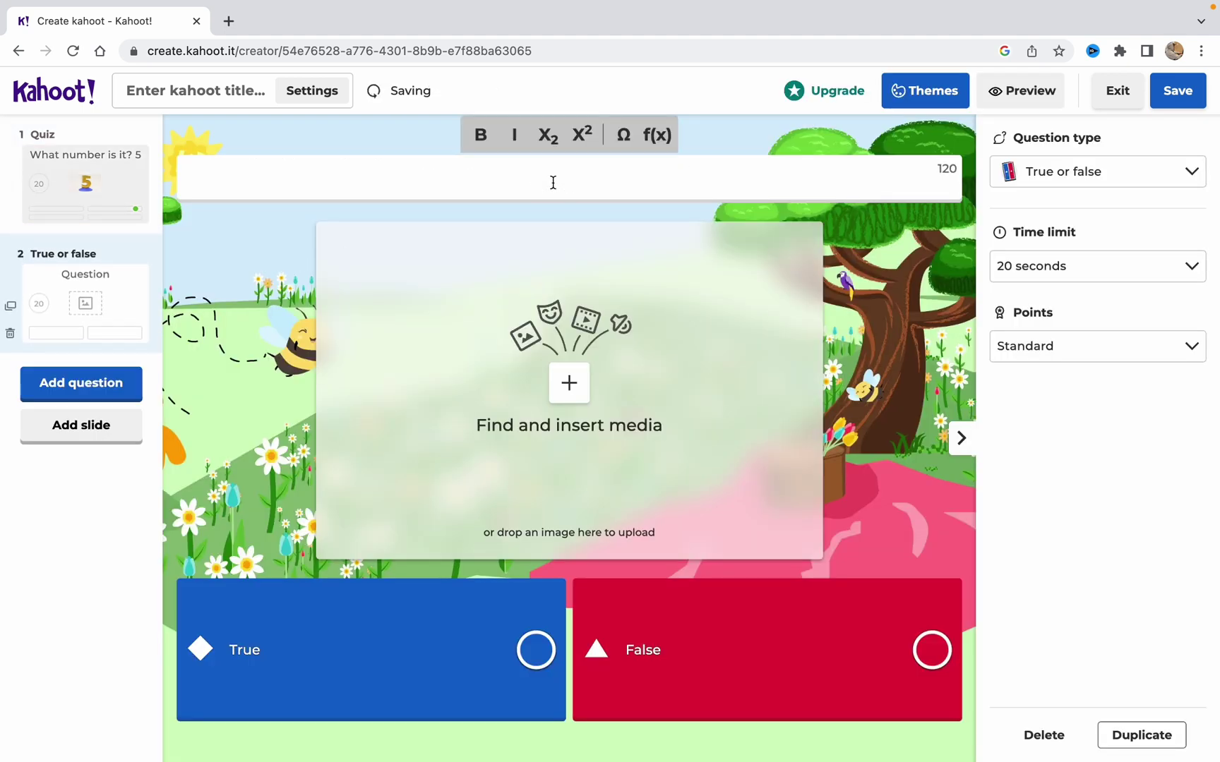
pyautogui.write('Is ')
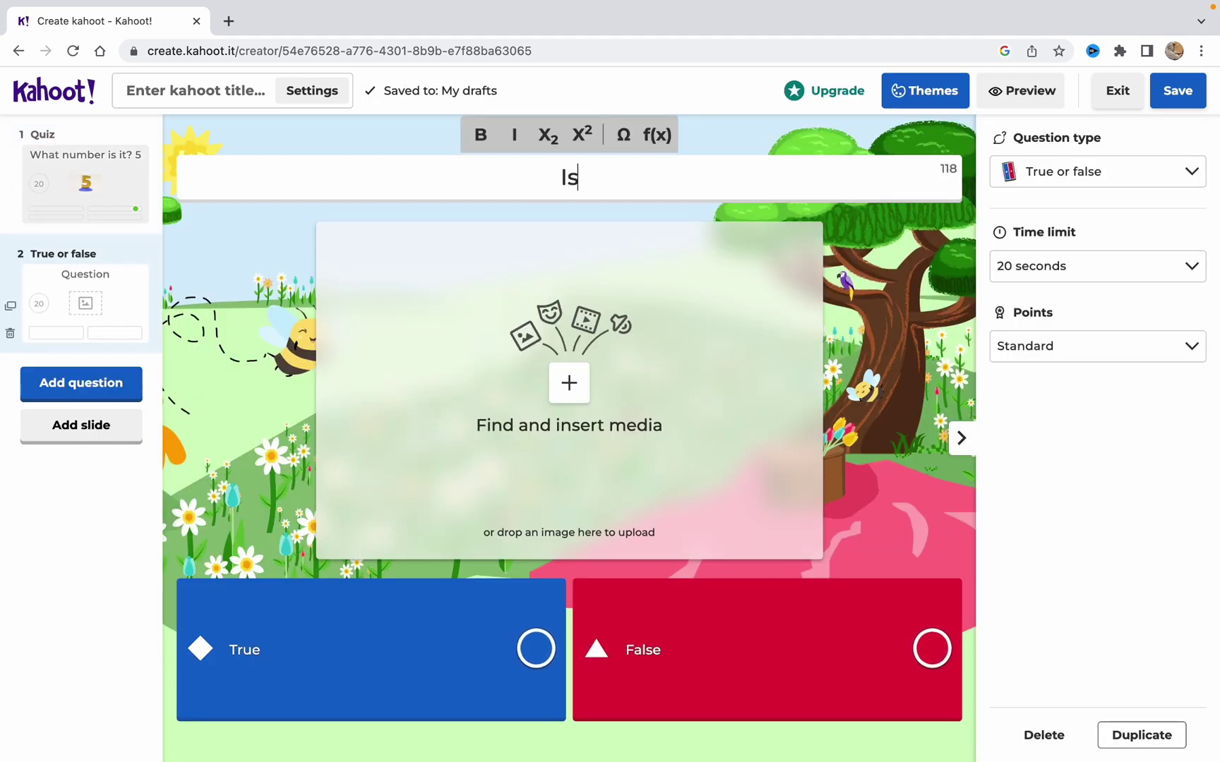
pyautogui.write('this 5?')
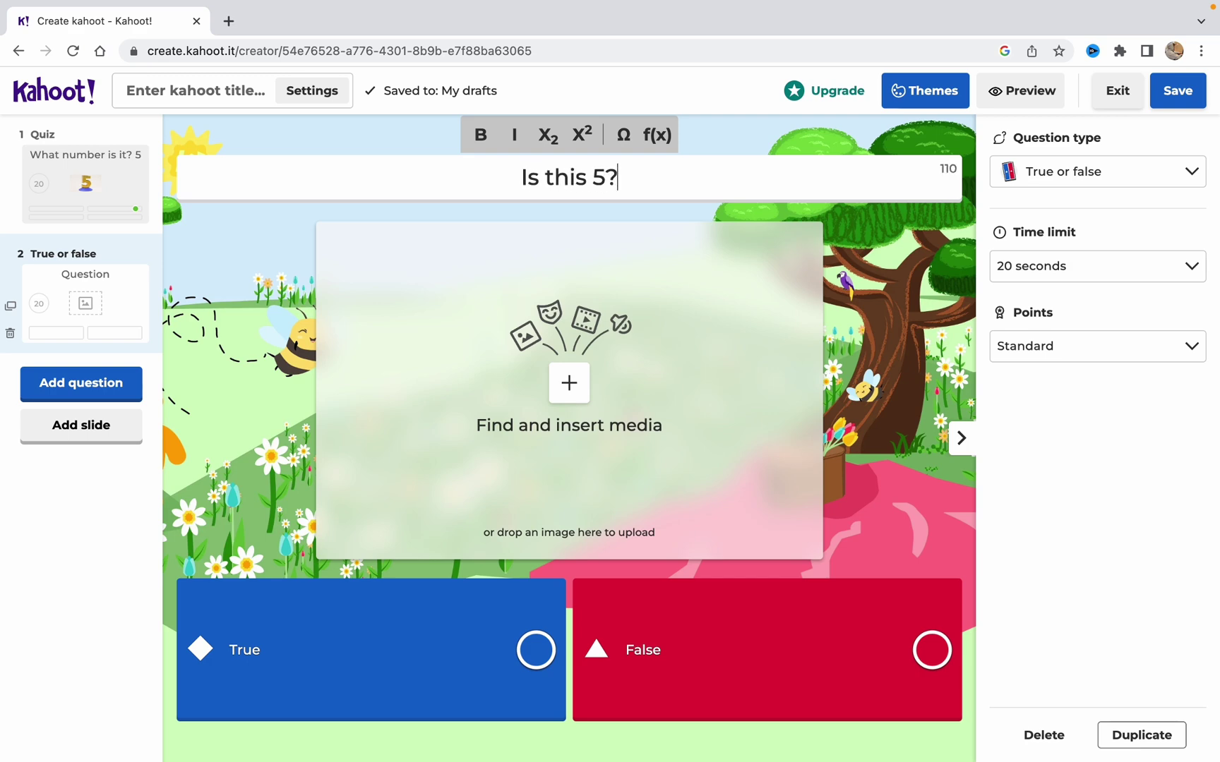
pyautogui.write(' 5')
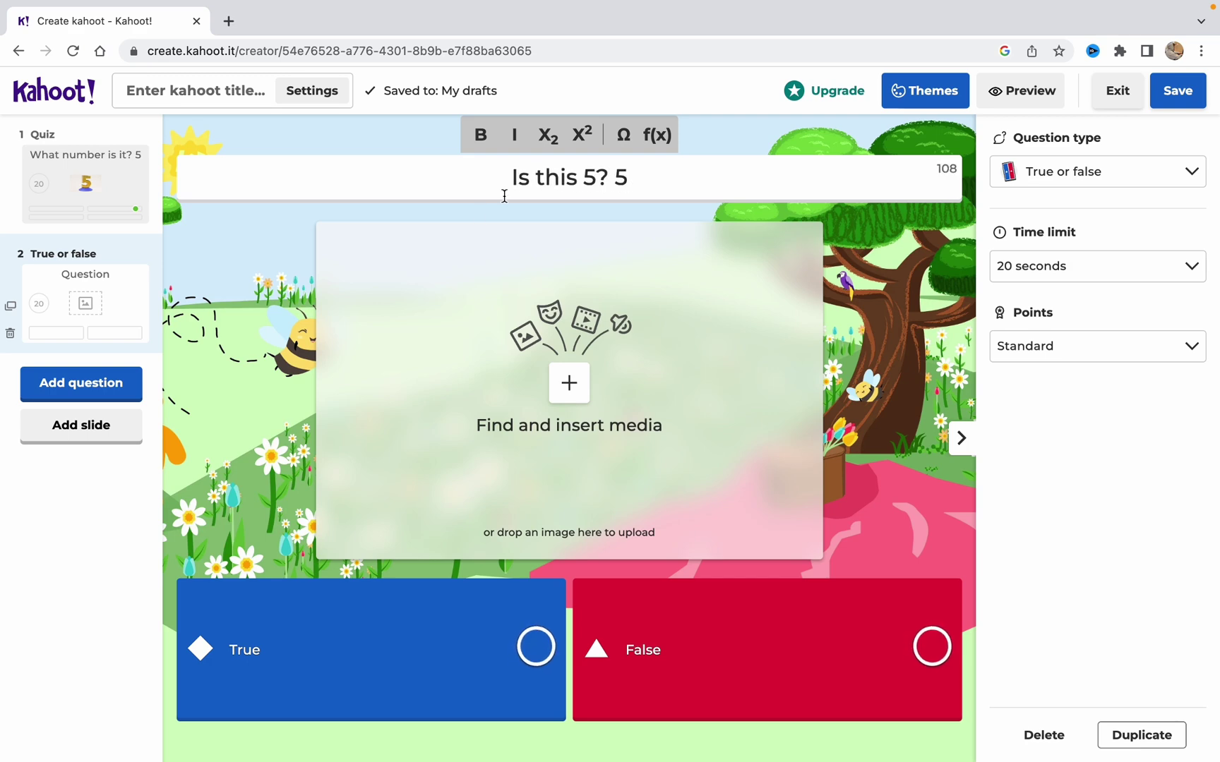
# Browse photography images without adding one, mark True correct, and save the quiz
pyautogui.click(569, 384)
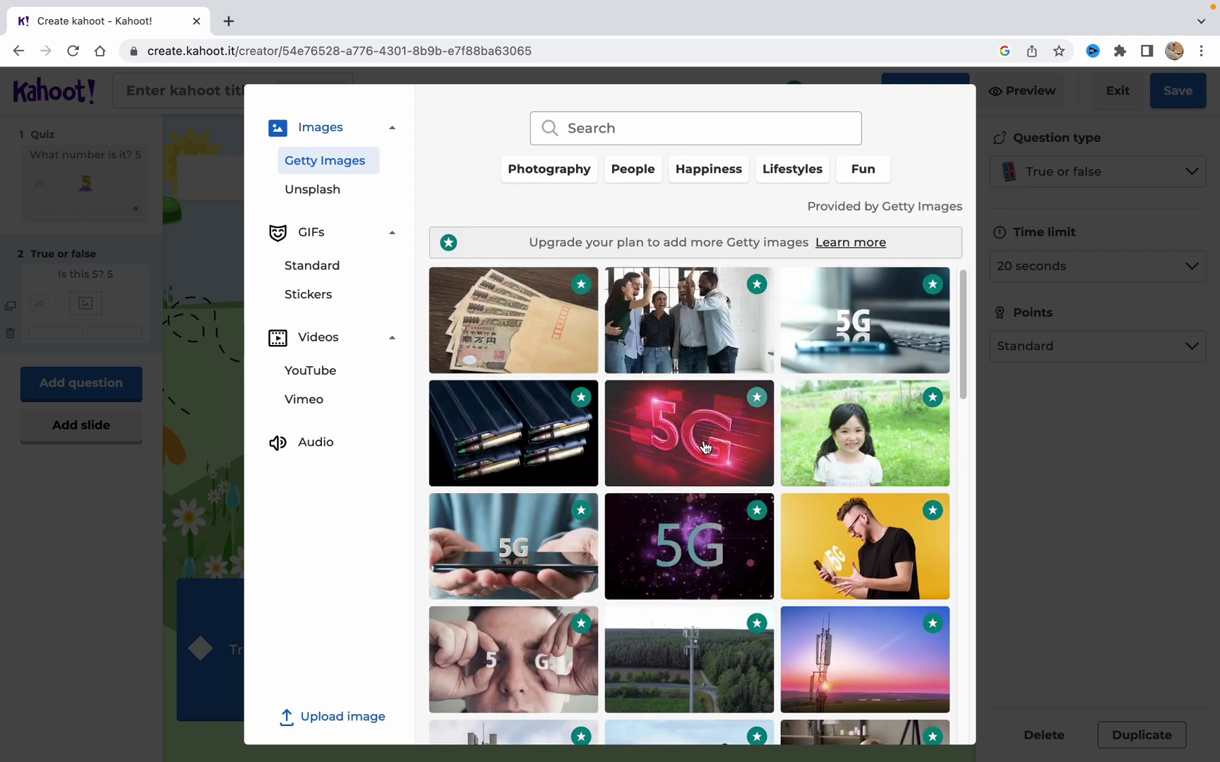
pyautogui.click(538, 170)
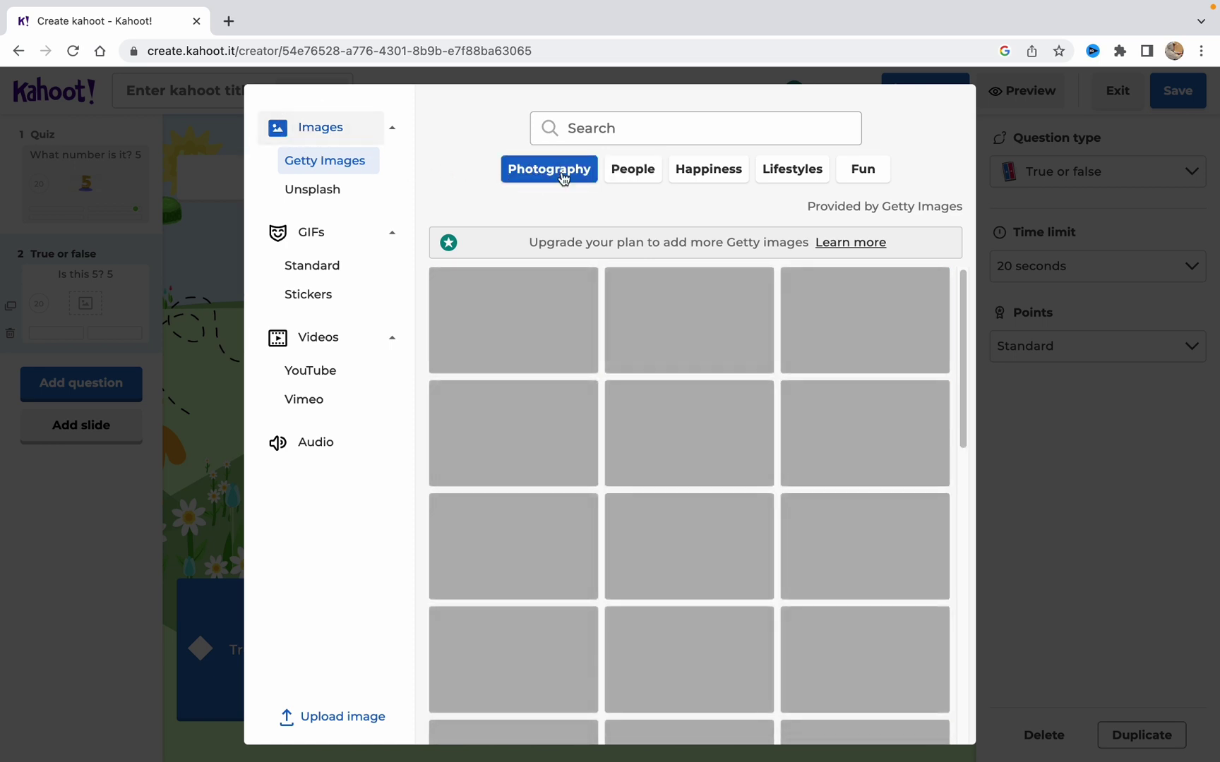
pyautogui.click(1031, 209)
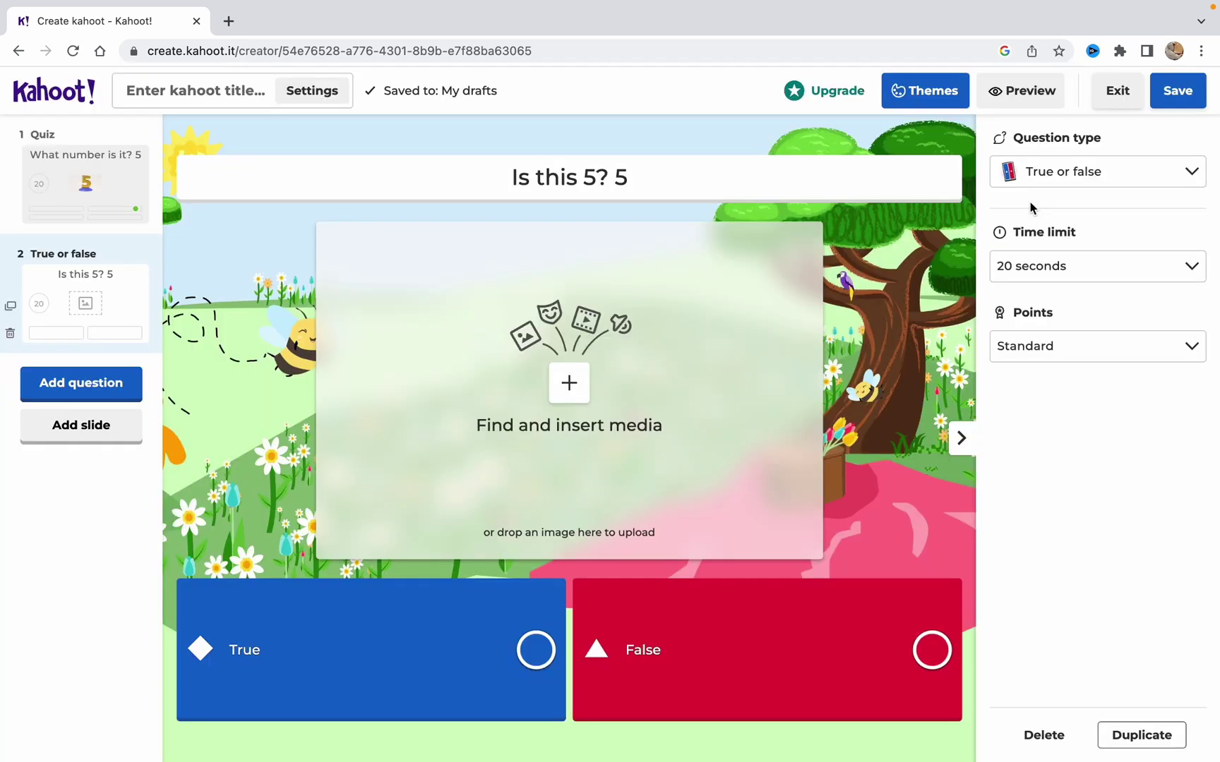
pyautogui.click(535, 649)
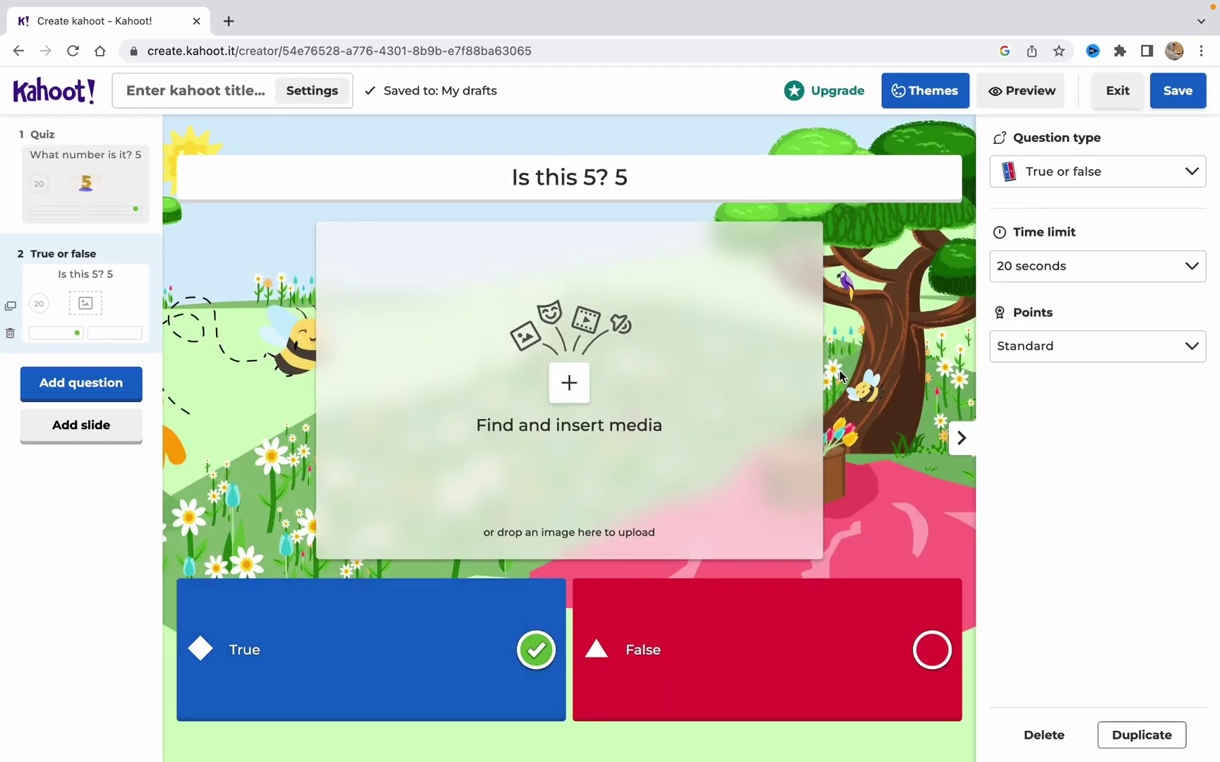
pyautogui.click(1177, 90)
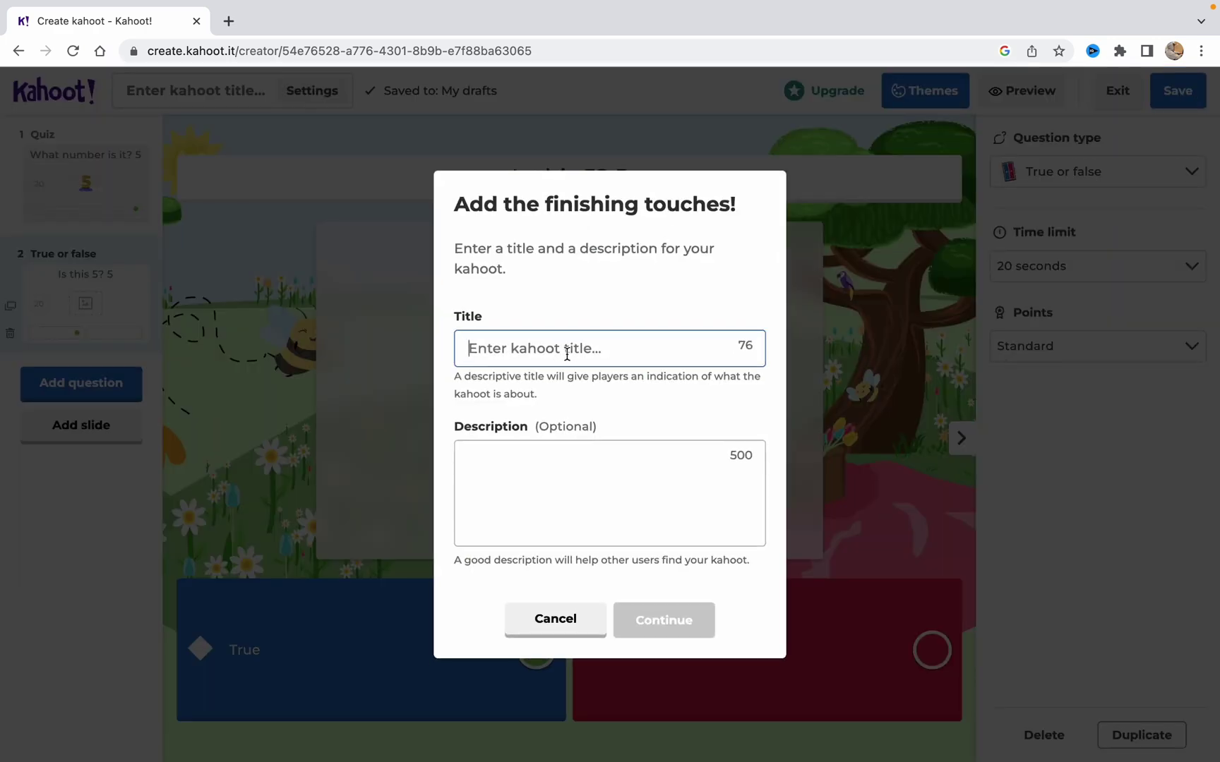
# Title the quiz 'Numbers', leave the description empty, and finish saving to the dashboard
pyautogui.write('Nu')
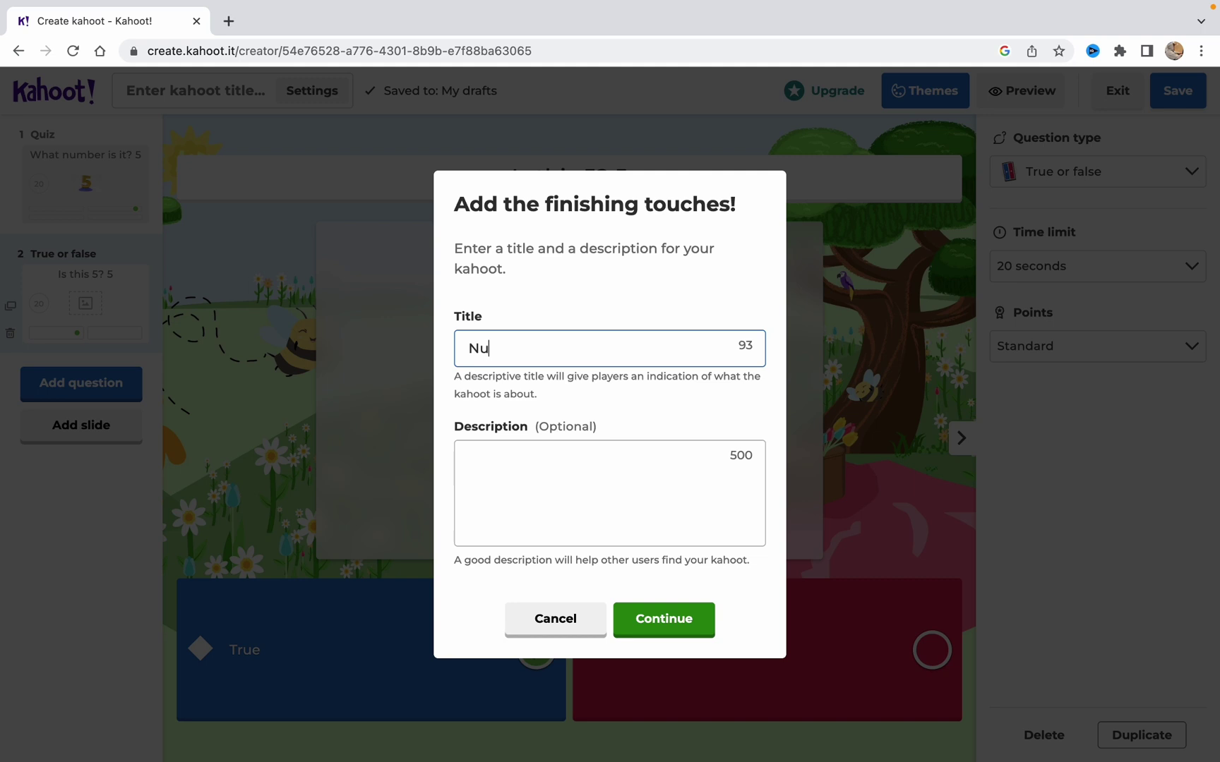
pyautogui.write('mbers')
pyautogui.click(522, 460)
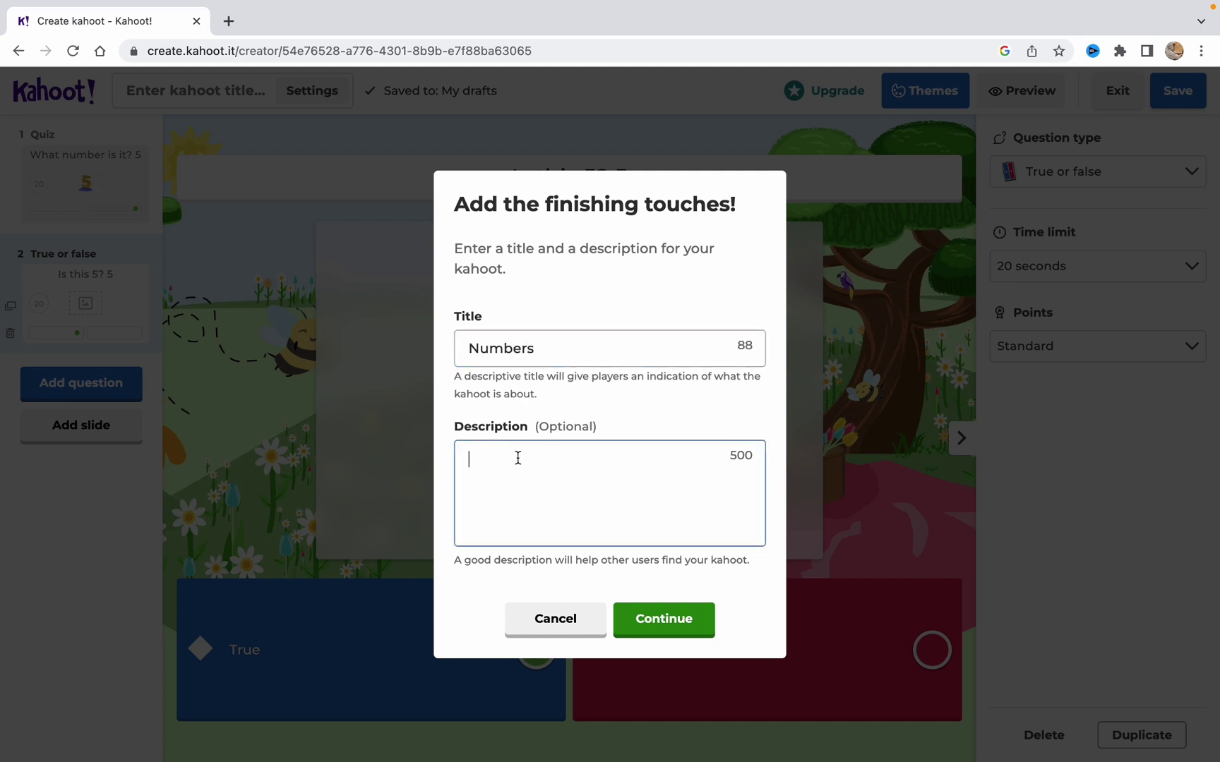
pyautogui.click(674, 639)
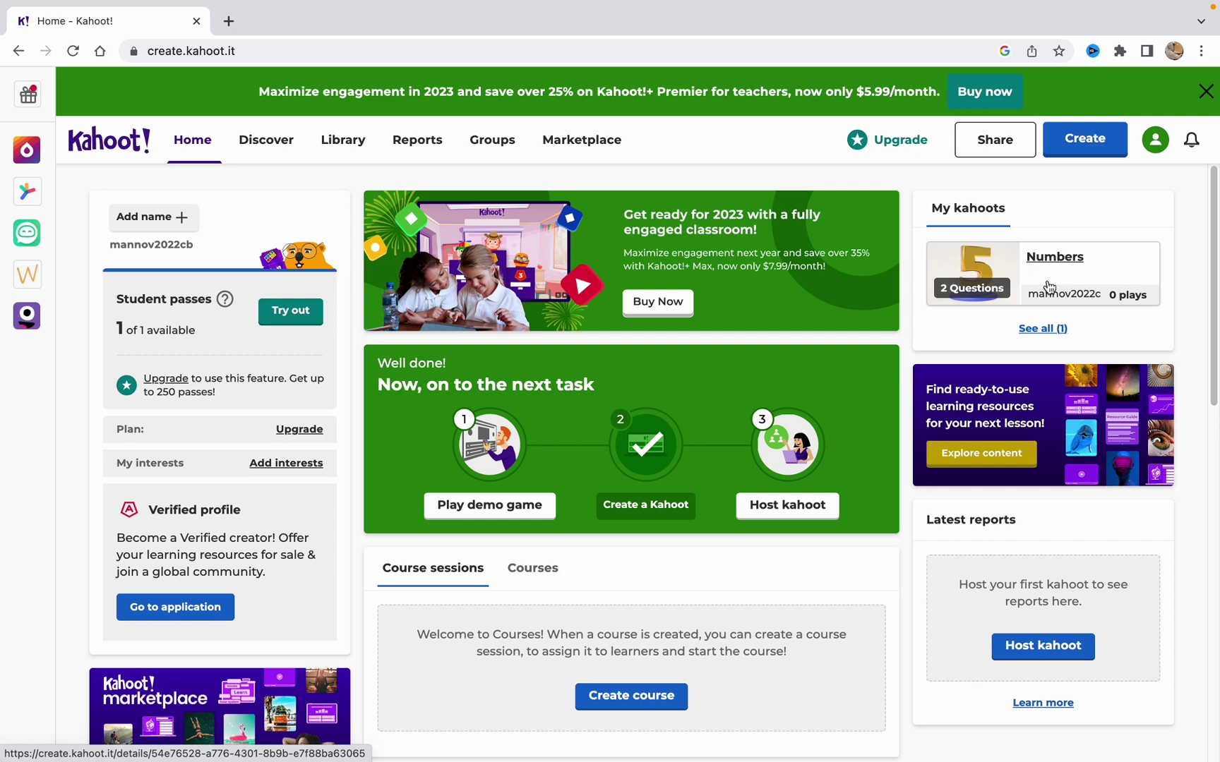
# Host the Numbers quiz in Classic mode, dismissing the live settings tip
pyautogui.click(1066, 261)
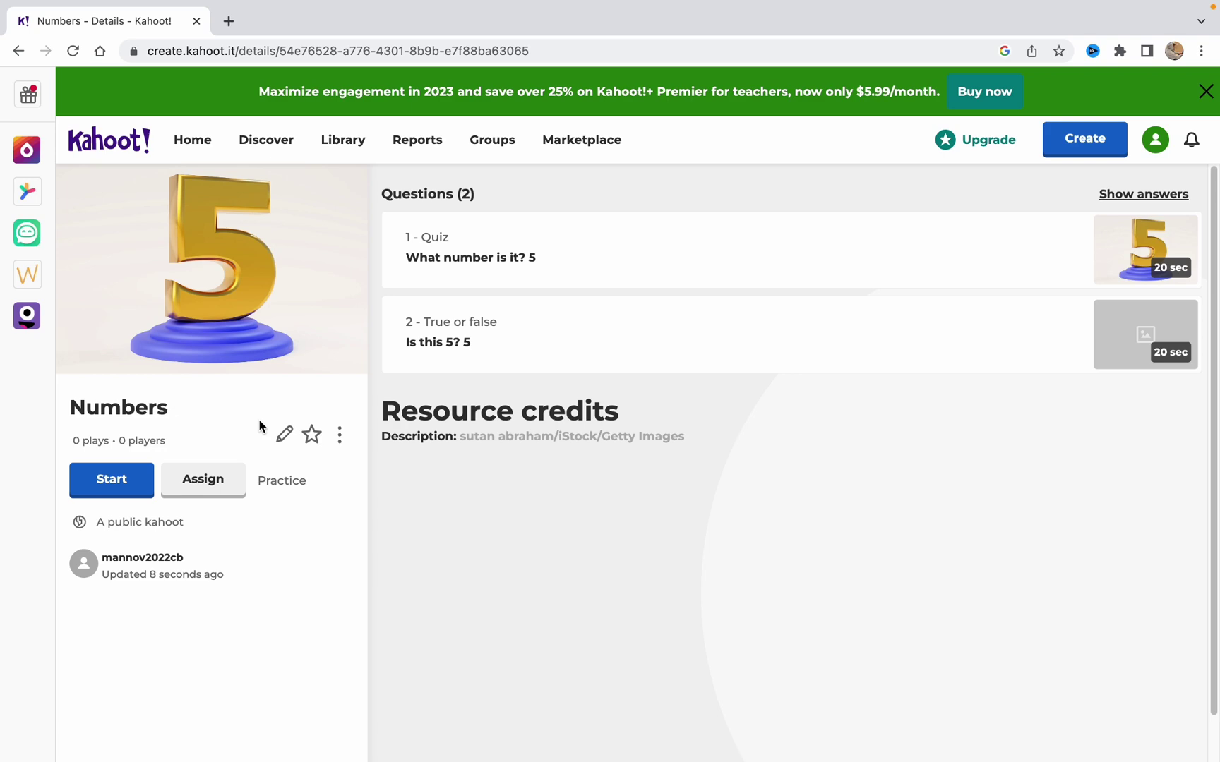
pyautogui.click(99, 480)
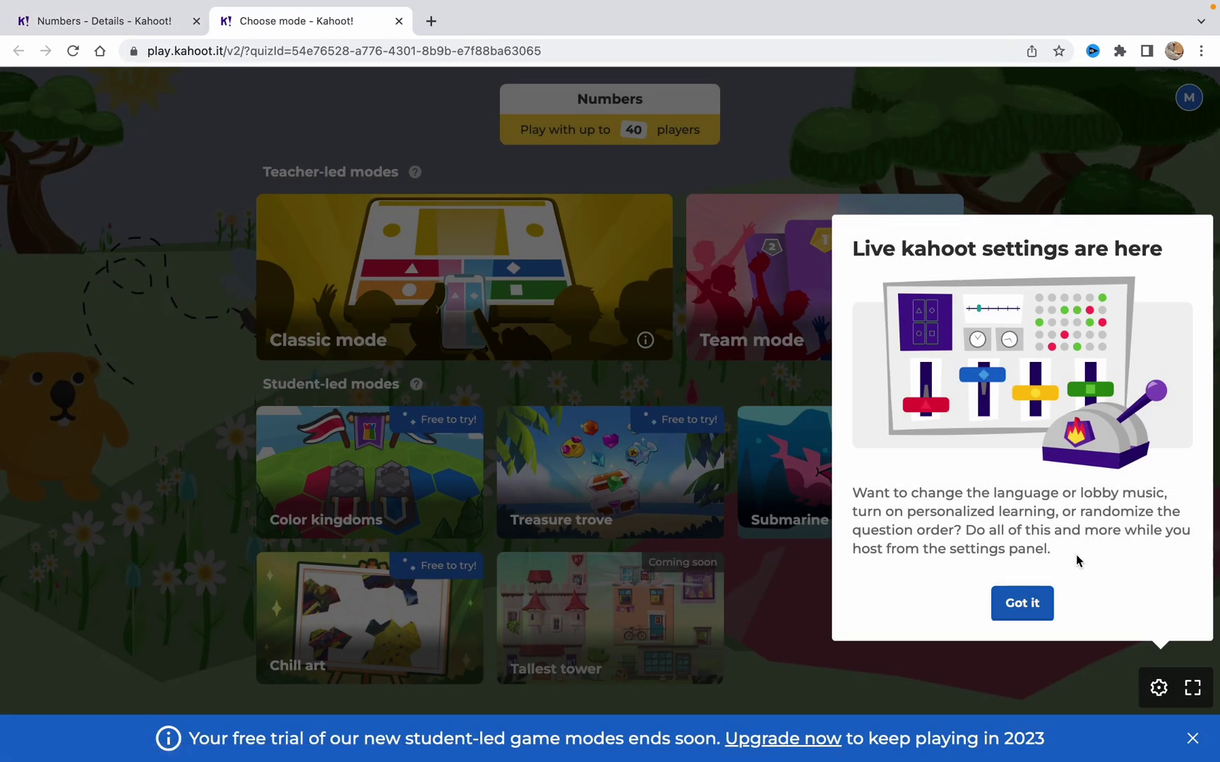
pyautogui.click(1033, 596)
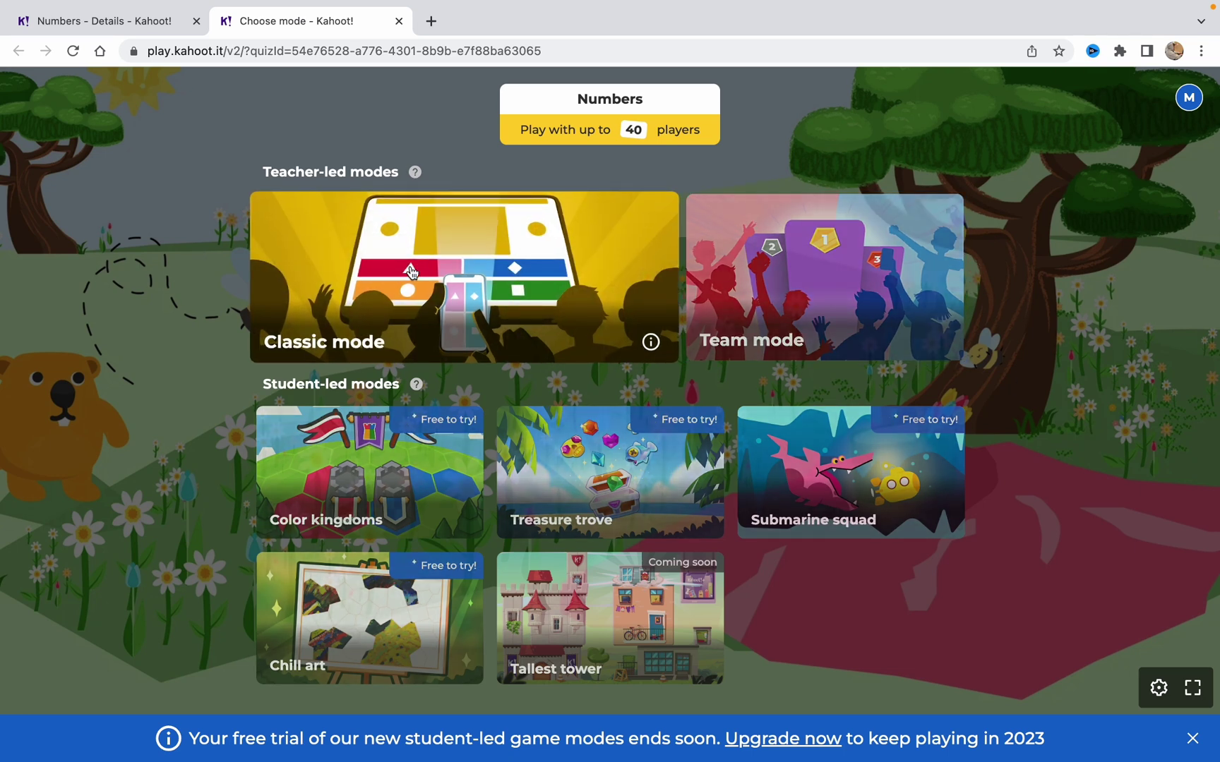
pyautogui.click(412, 272)
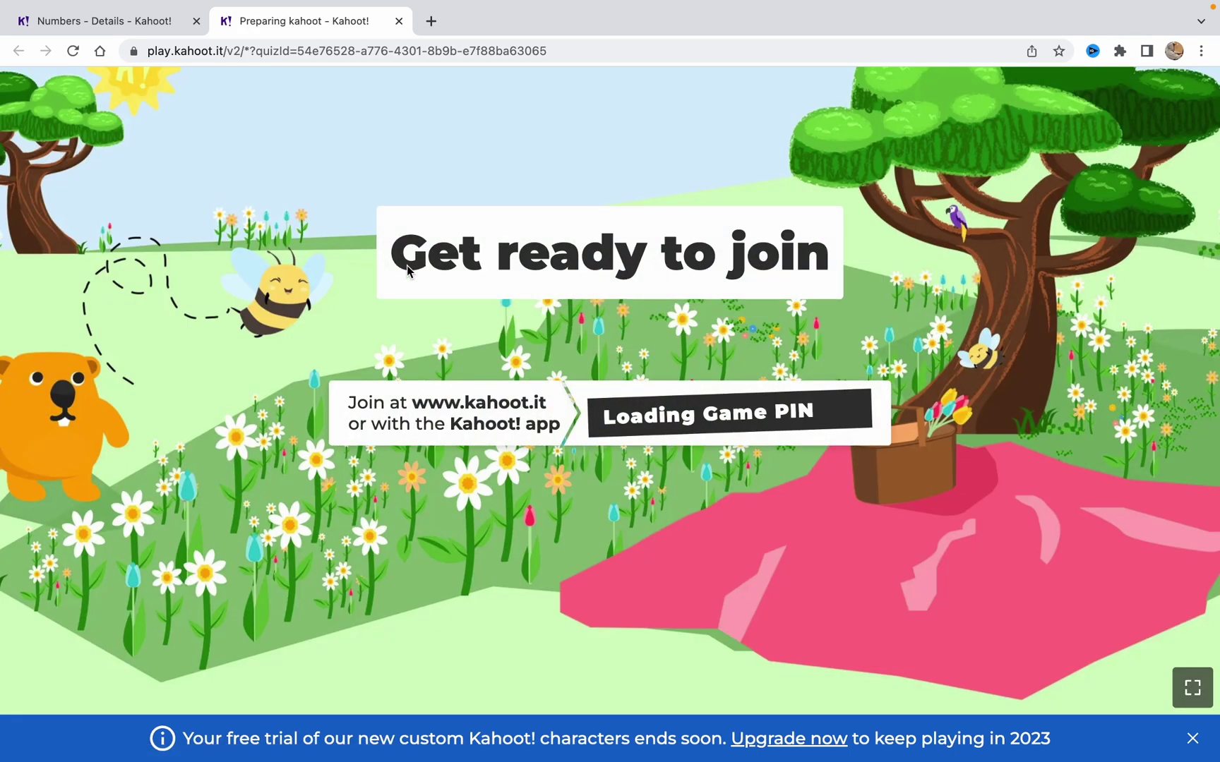